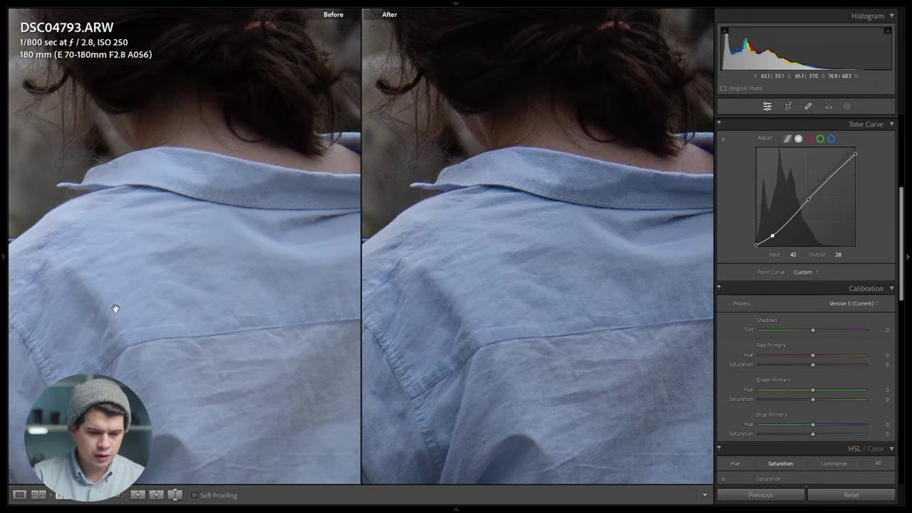
# Step: Leave the before/after comparison of DSC04793.ARW and inspect the woman's hair and shirt collar up close in the single-photo view
pyautogui.click(556, 292)
pyautogui.click(557, 292)
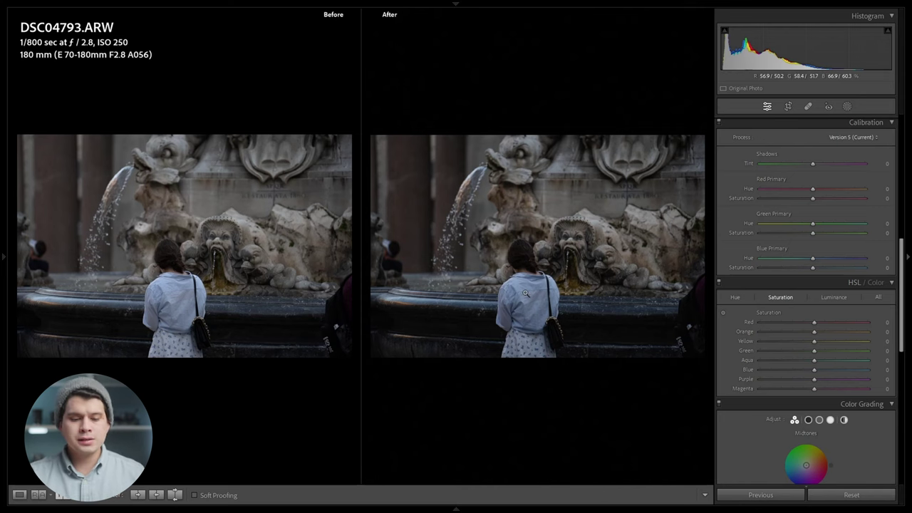
pyautogui.press('y')
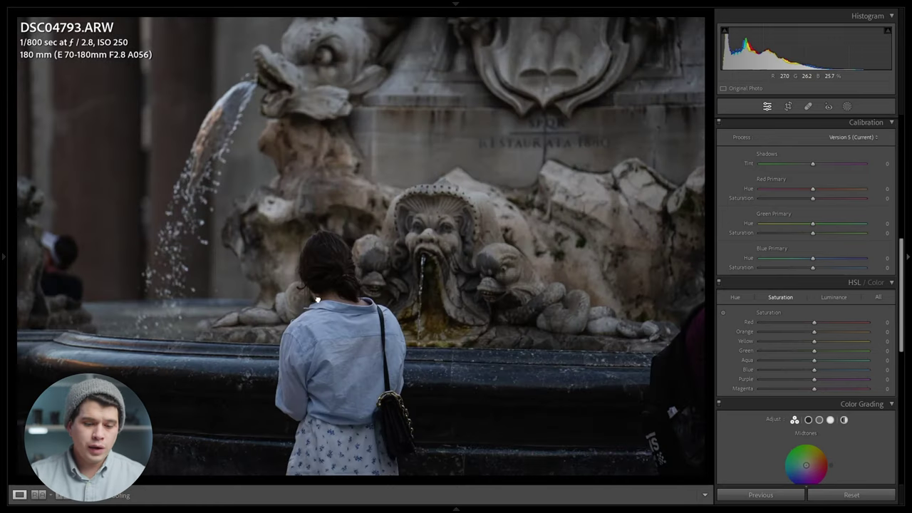
pyautogui.click(318, 301)
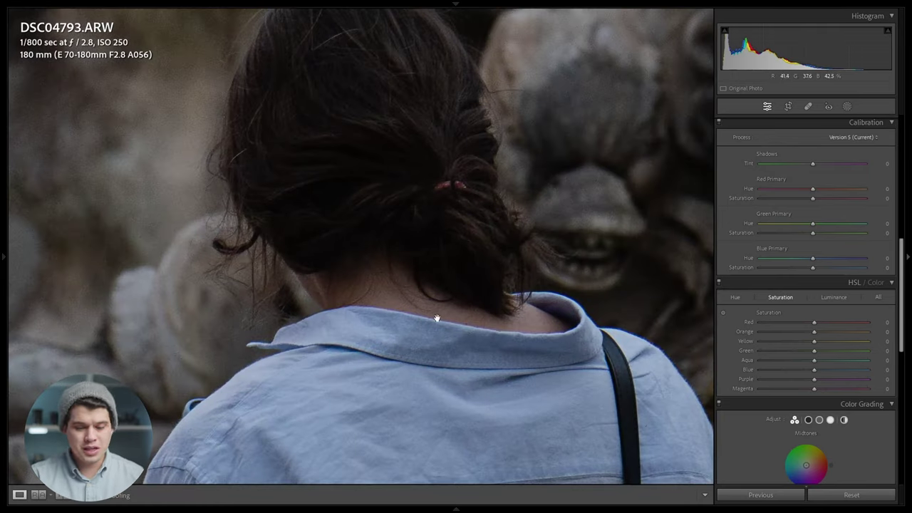
# Step: Copy the develop settings of the fountain photo DSC04793.ARW, keeping the preselected options
pyautogui.rightClick(454, 248)
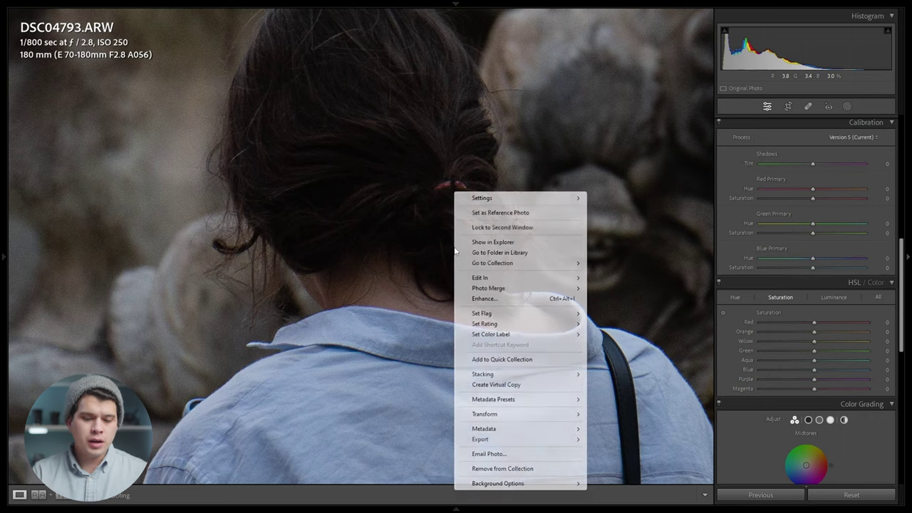
pyautogui.moveTo(517, 197)
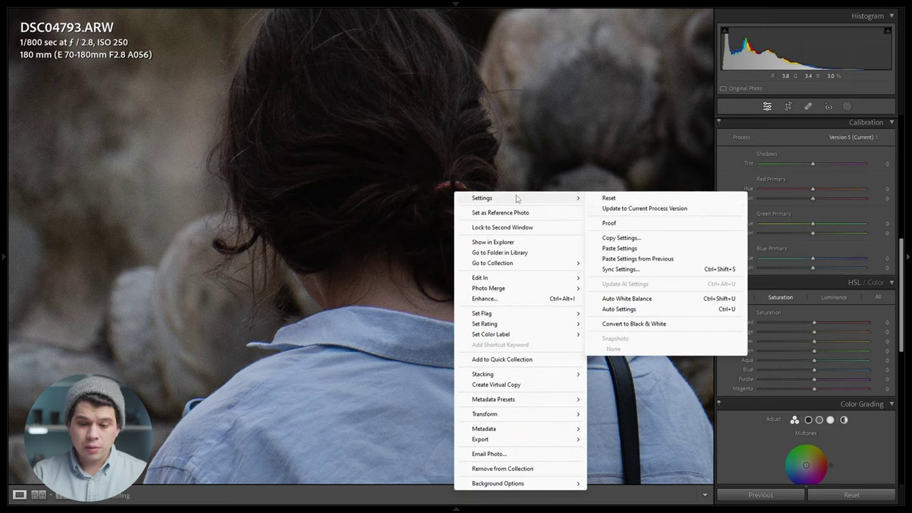
pyautogui.click(632, 237)
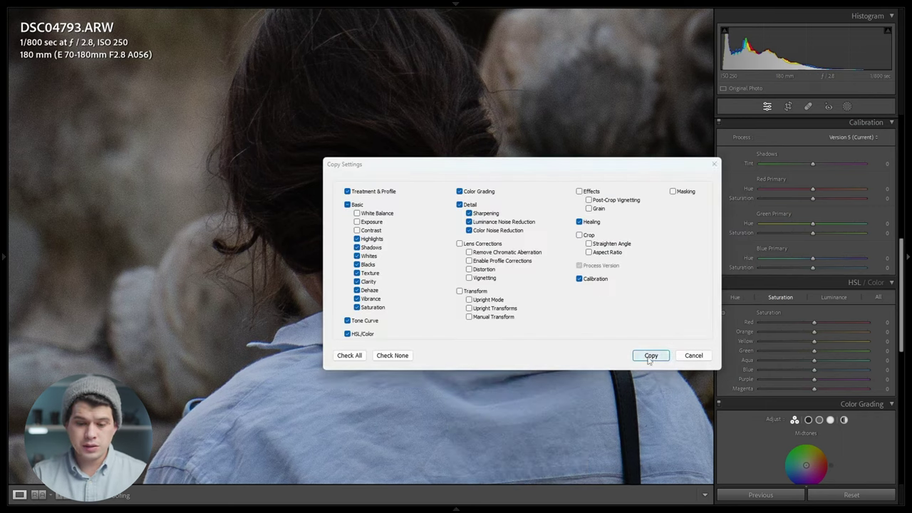
pyautogui.click(648, 354)
# Step: Switch to the guitarist photo DSC04314.ARW and paste the copied develop settings onto it
pyautogui.click(552, 369)
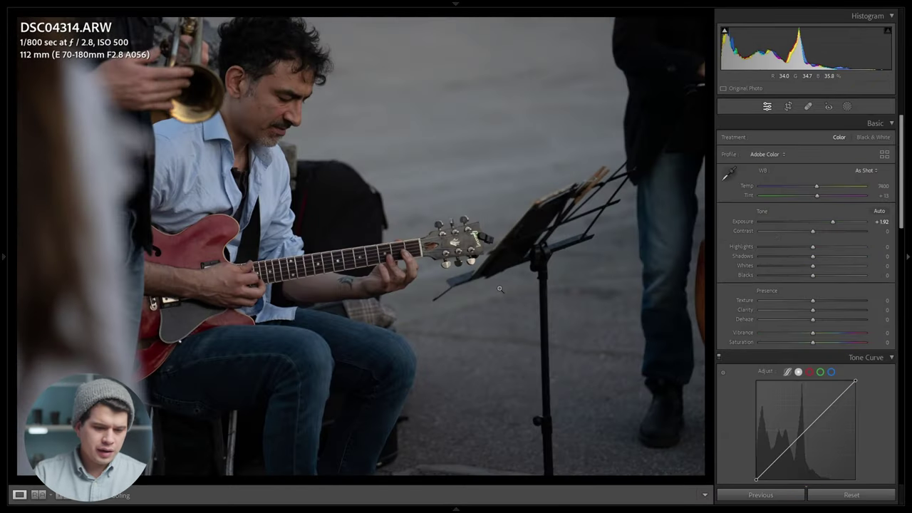
pyautogui.rightClick(457, 80)
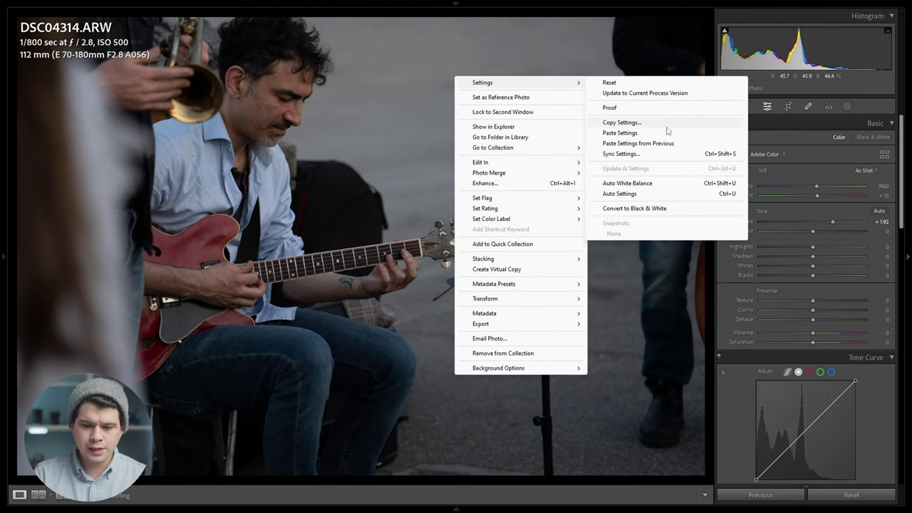
pyautogui.click(641, 133)
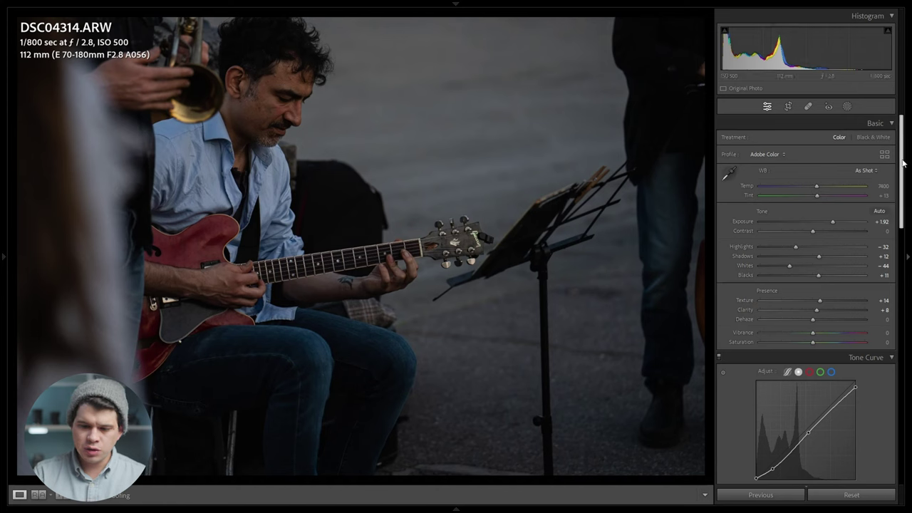
# Step: Judging by the guitarist's skin tones, set the Red Primary Hue in the camera calibration to +5
pyautogui.scroll(-3, 903, 187)
pyautogui.moveTo(903, 188); pyautogui.dragTo(903, 284)
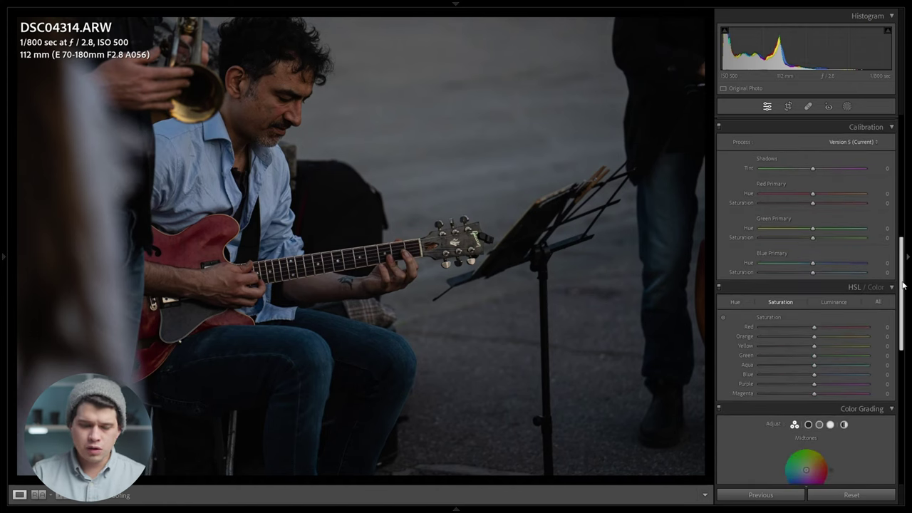
pyautogui.click(222, 82)
pyautogui.moveTo(437, 112); pyautogui.dragTo(404, 190)
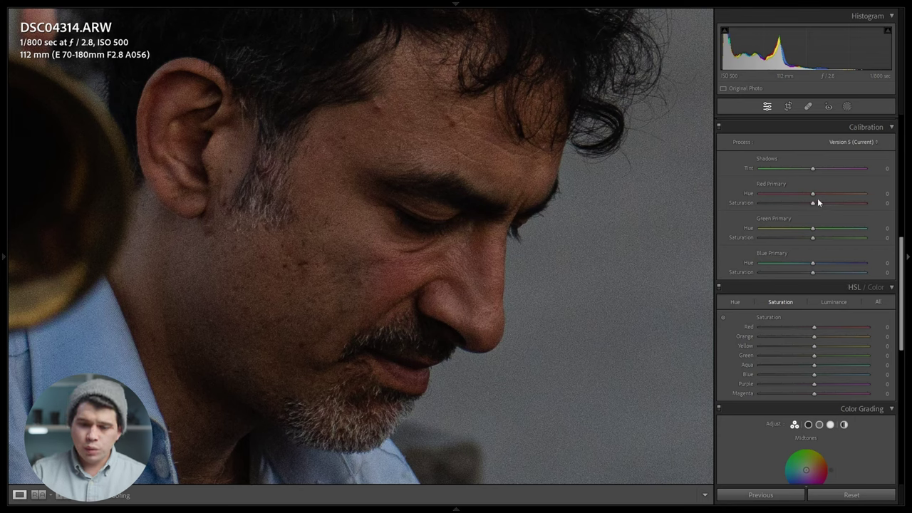
pyautogui.moveTo(806, 194); pyautogui.dragTo(874, 193)
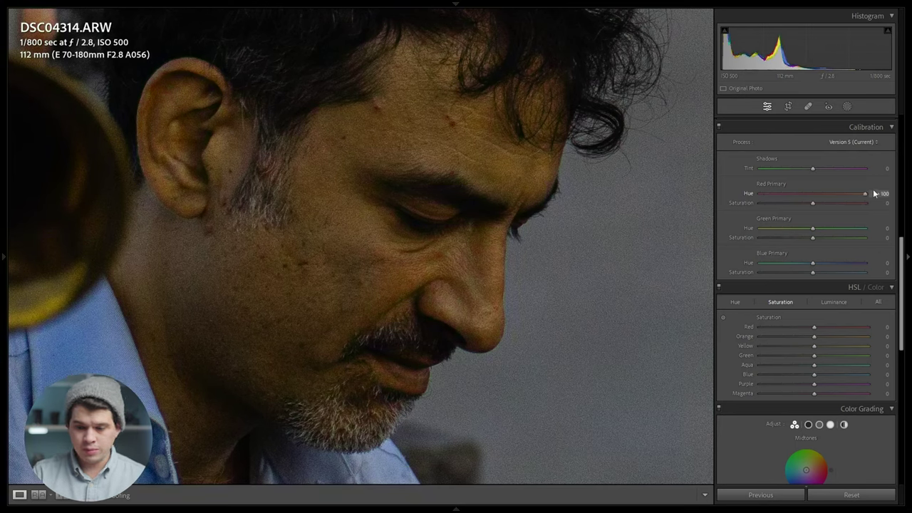
pyautogui.moveTo(832, 194); pyautogui.dragTo(817, 194)
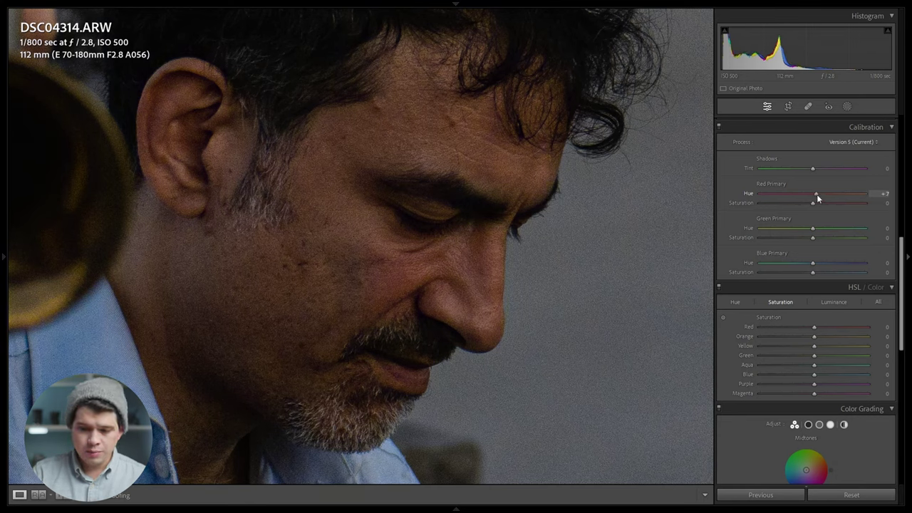
pyautogui.moveTo(817, 194); pyautogui.dragTo(817, 194)
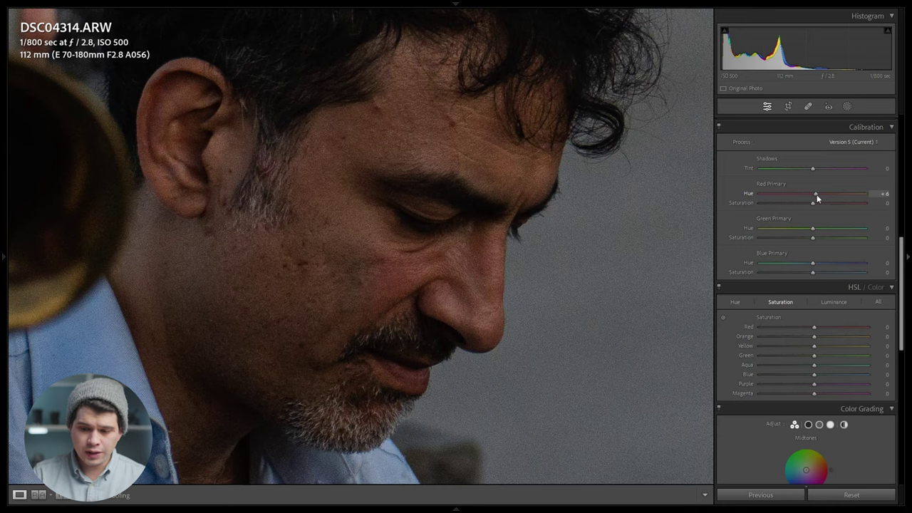
pyautogui.click(884, 193)
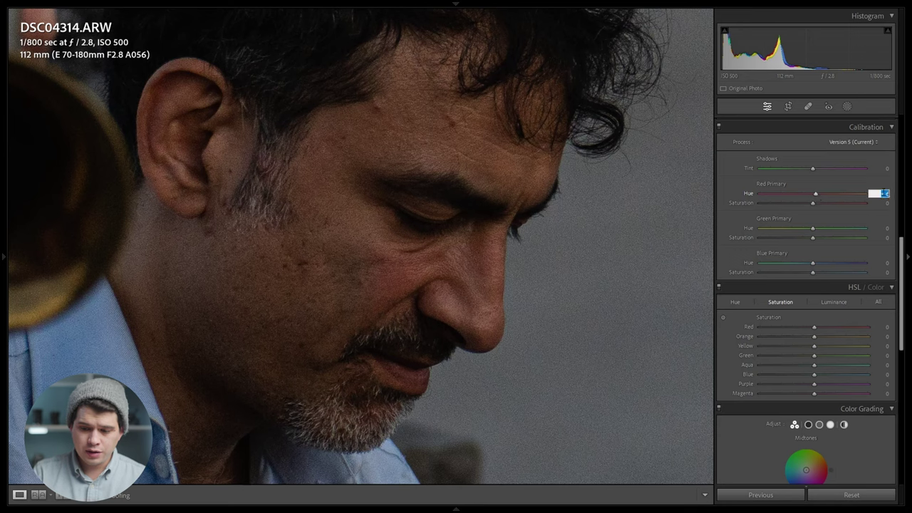
pyautogui.write('5')
pyautogui.press('Return')
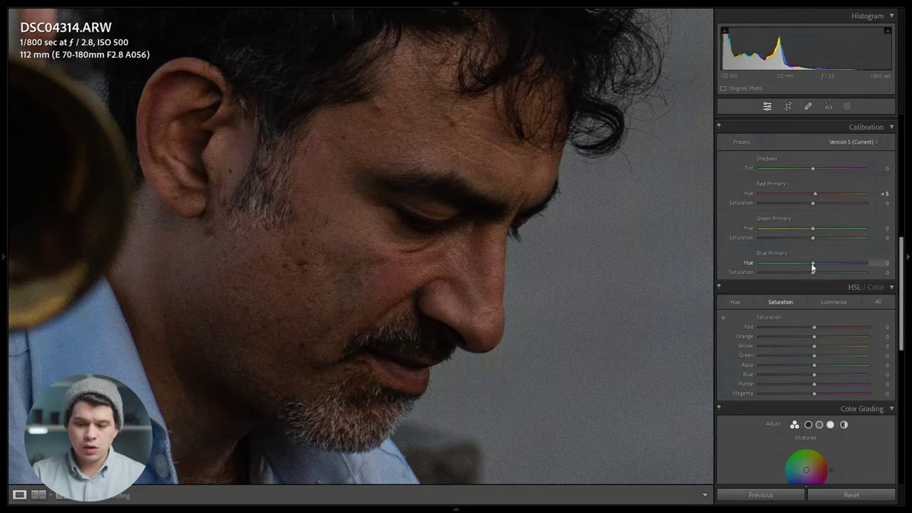
# Step: Try the Blue Primary Hue at -99 and check its effect on the face and the whole photo
pyautogui.moveTo(799, 264); pyautogui.dragTo(777, 267)
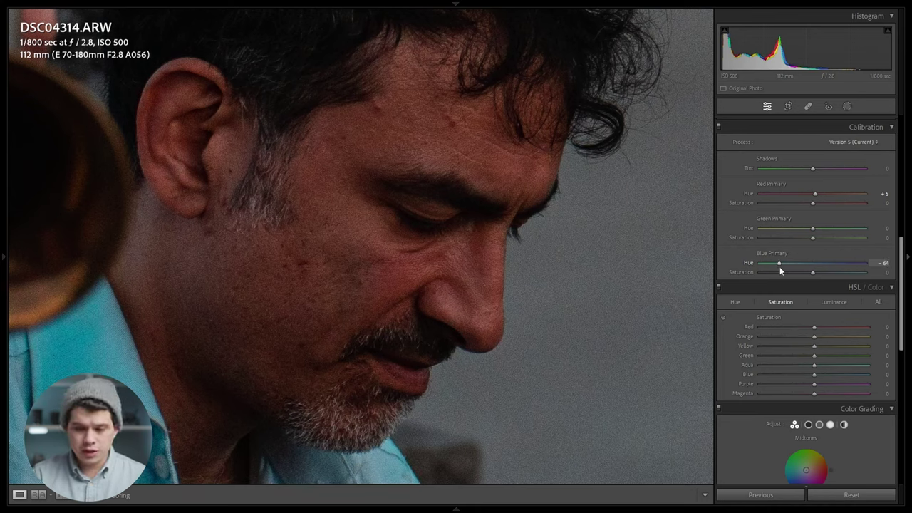
pyautogui.moveTo(765, 265); pyautogui.dragTo(761, 265)
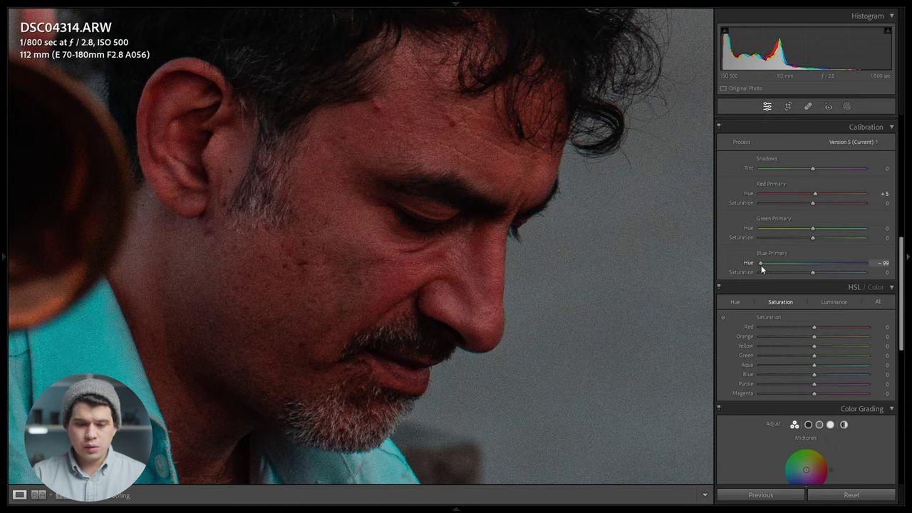
pyautogui.click(547, 267)
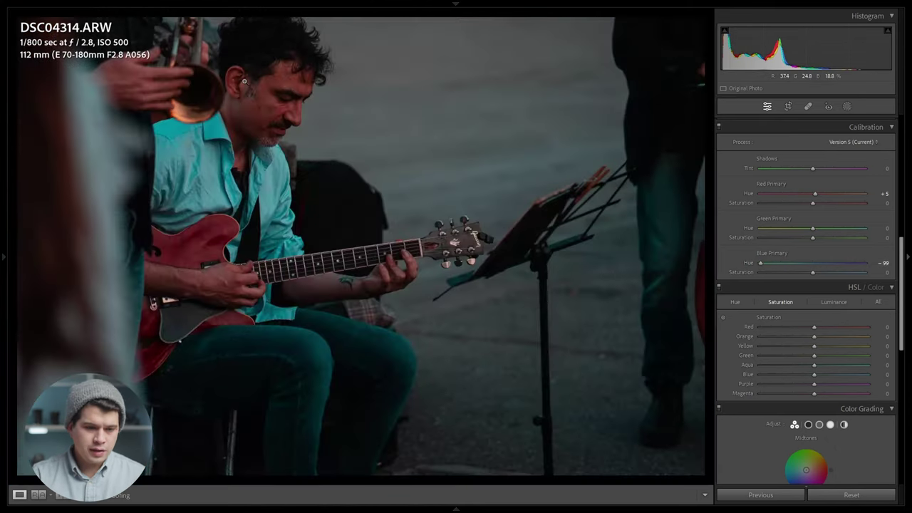
pyautogui.click(304, 115)
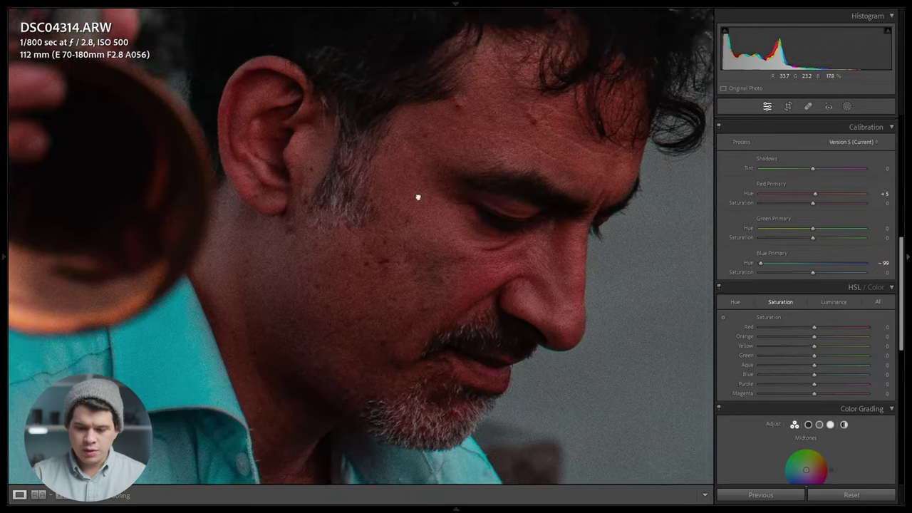
pyautogui.click(419, 196)
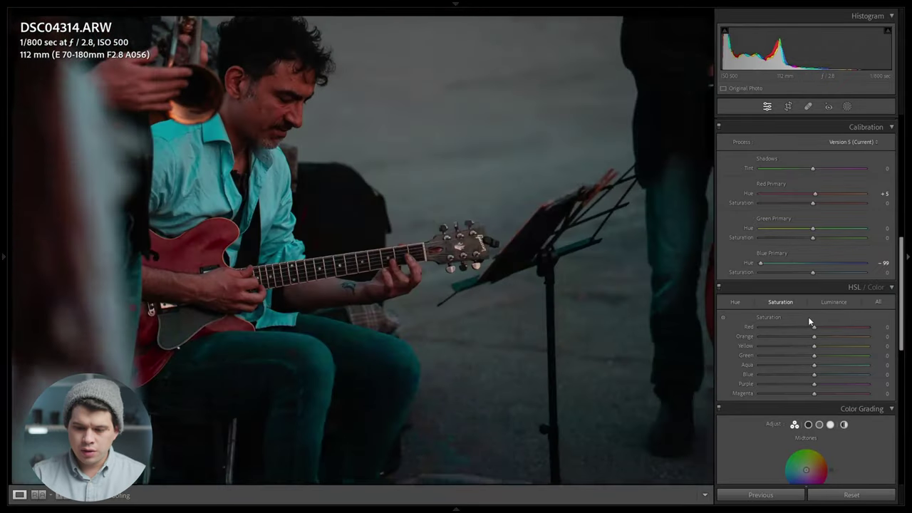
# Step: Set the Blue Primary Hue in the camera calibration to -16
pyautogui.click(881, 263)
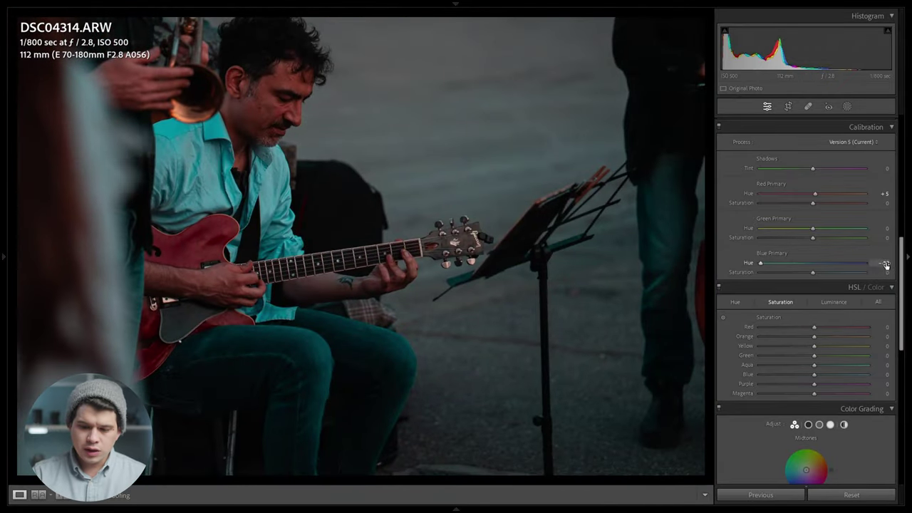
pyautogui.write('0')
pyautogui.write('-13')
pyautogui.press('Return')
# Step: Adjust the Green Primary Hue while checking the guitarist's face, settling on a value of +5
pyautogui.click(246, 106)
pyautogui.moveTo(247, 106); pyautogui.dragTo(277, 287)
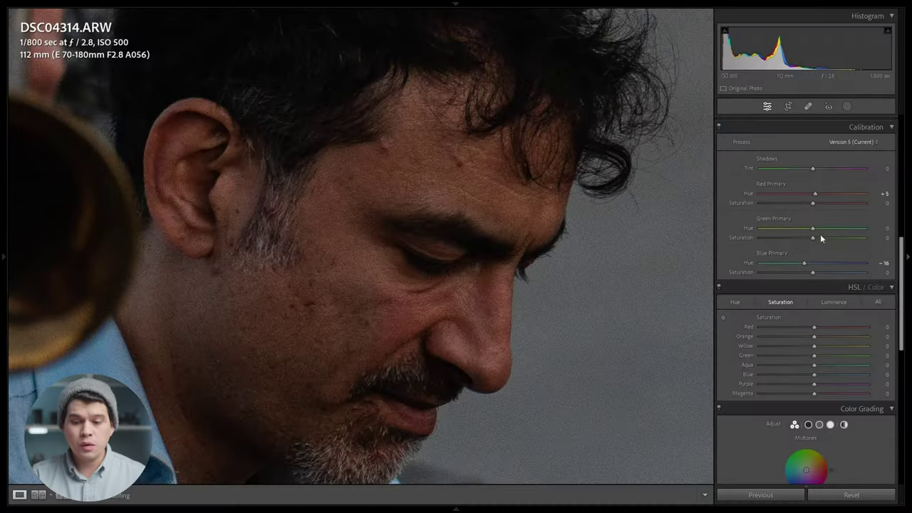
pyautogui.moveTo(815, 229)
pyautogui.mouseDown()
pyautogui.moveTo(834, 229)
pyautogui.moveTo(819, 237)
pyautogui.mouseUp()
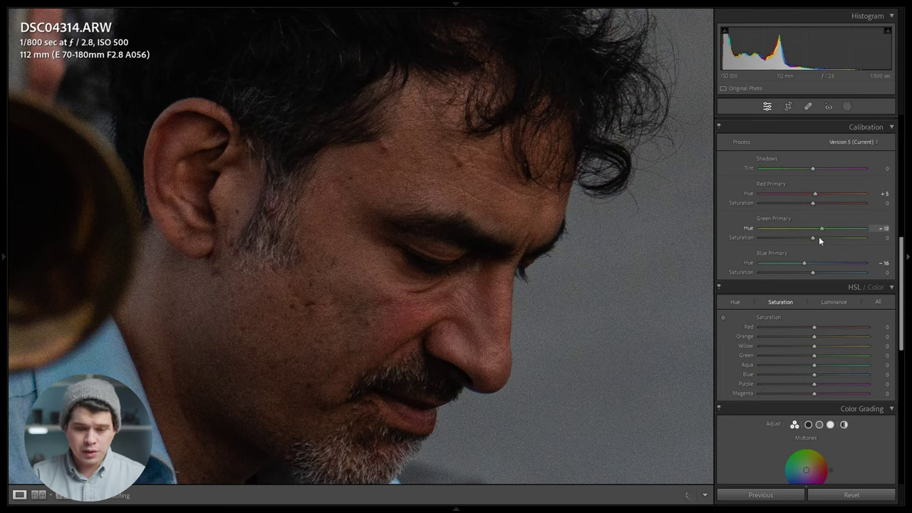
pyautogui.press('Up')
pyautogui.press('Up')
pyautogui.click(884, 228)
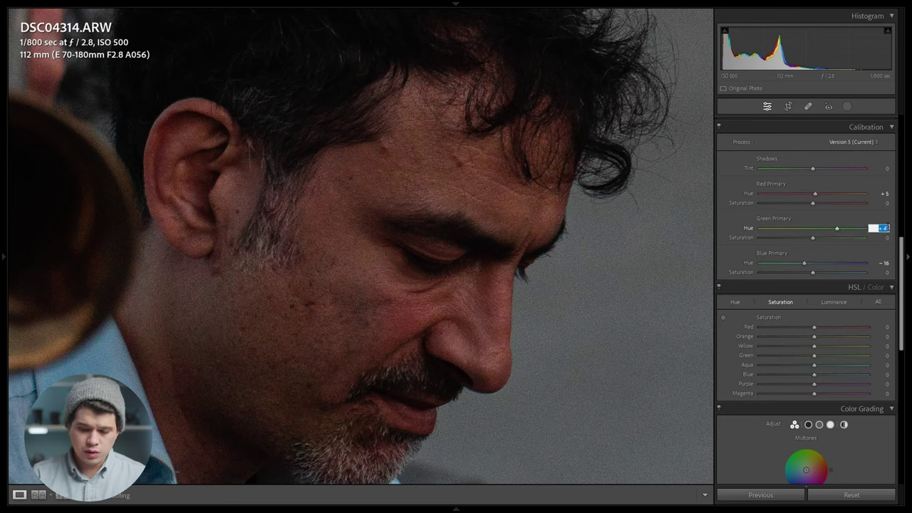
pyautogui.write('0')
pyautogui.press('Return')
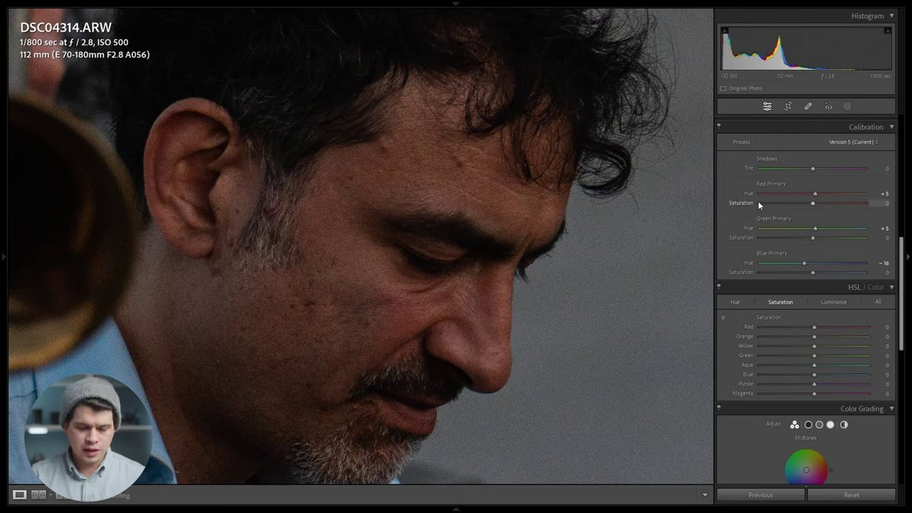
# Step: Compare the guitarist's face with the calibration switched off and on, and against the original in a side-by-side before/after view
pyautogui.click(719, 127)
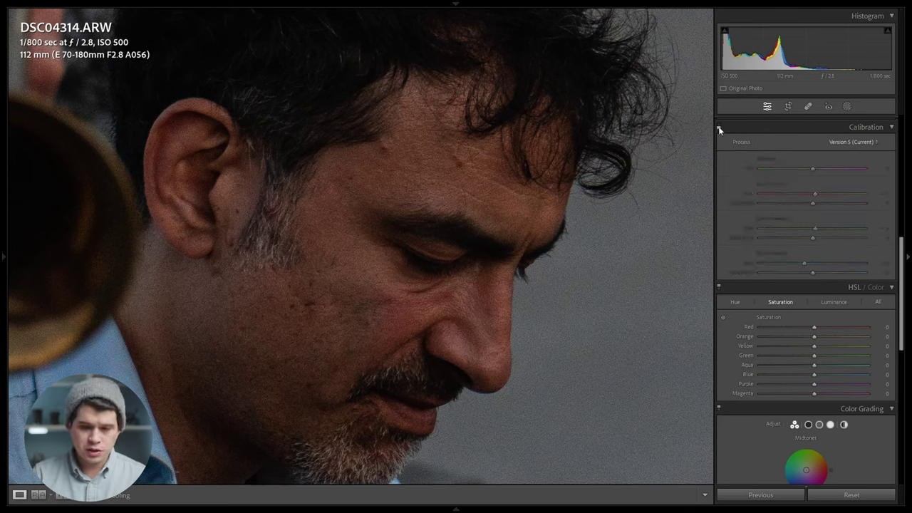
pyautogui.click(719, 127)
pyautogui.press('y')
pyautogui.moveTo(560, 198); pyautogui.dragTo(628, 252)
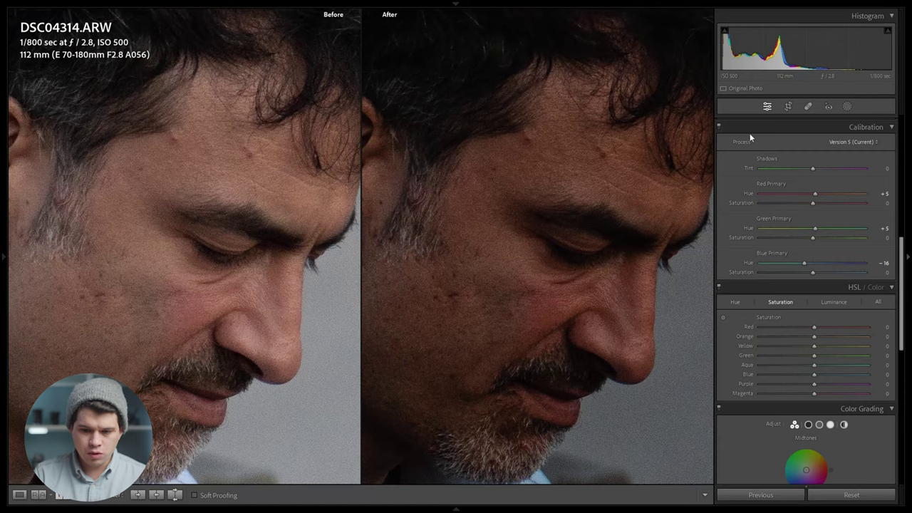
pyautogui.click(718, 128)
pyautogui.click(719, 129)
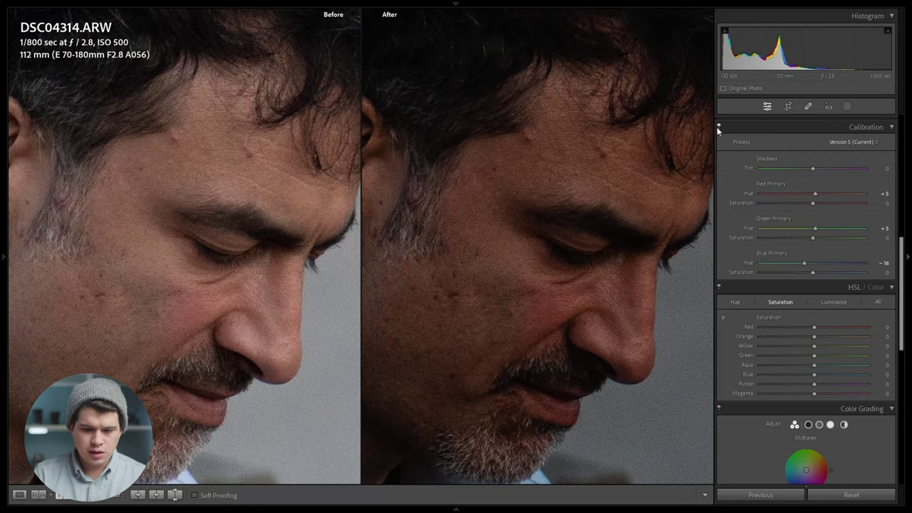
pyautogui.press('y')
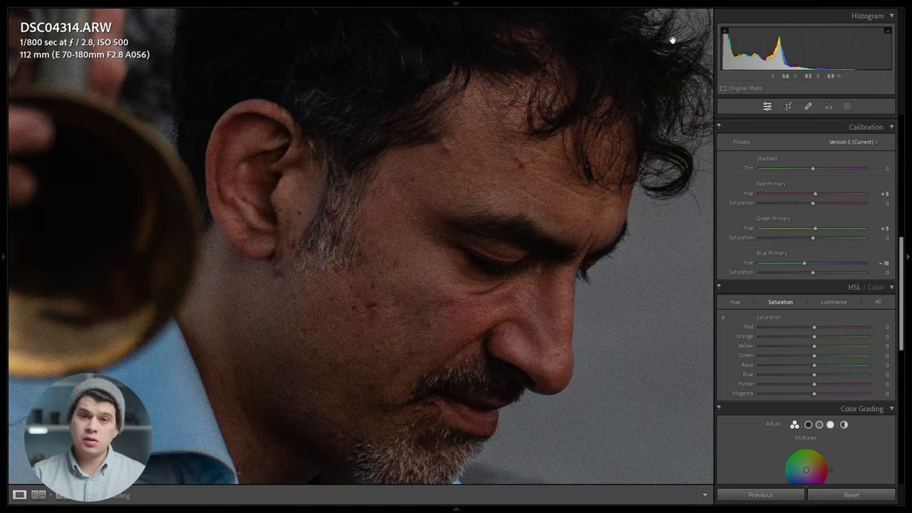
# Step: Copy the develop settings of the guitarist photo DSC04314.ARW, including Calibration
pyautogui.rightClick(418, 257)
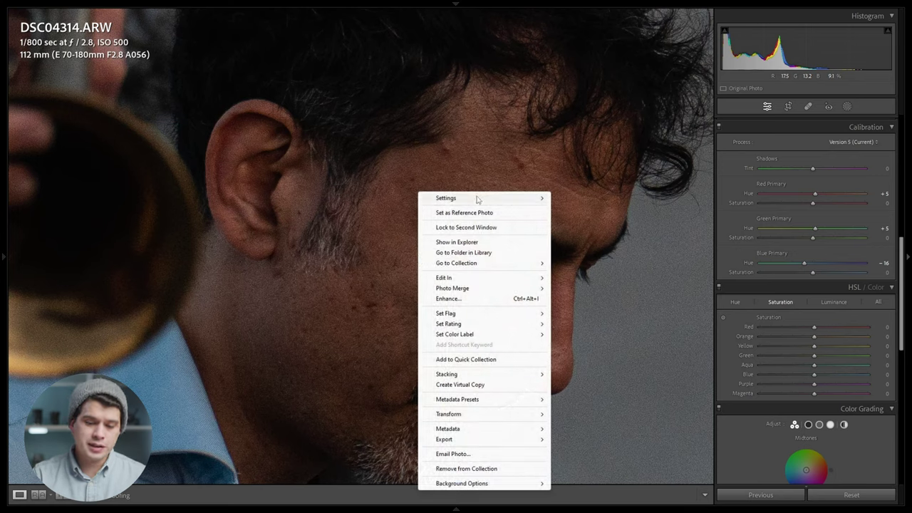
pyautogui.moveTo(479, 200)
pyautogui.click(585, 239)
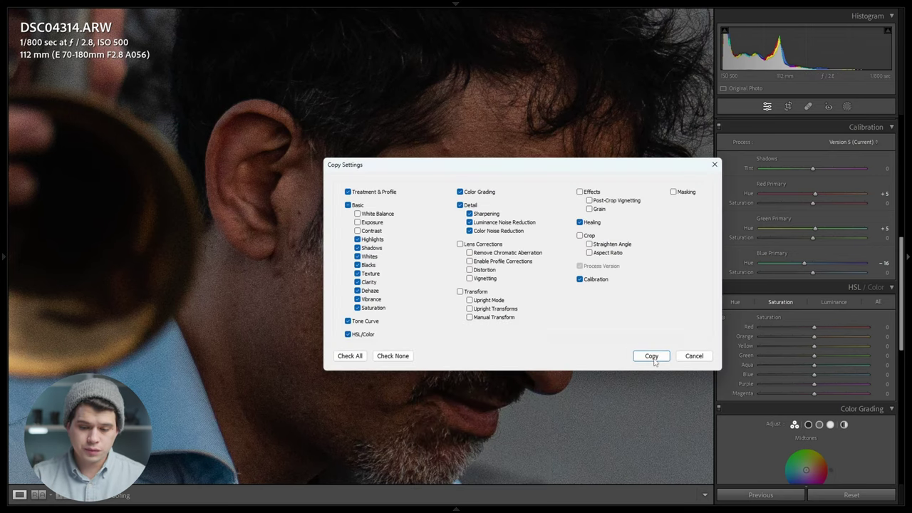
pyautogui.click(649, 356)
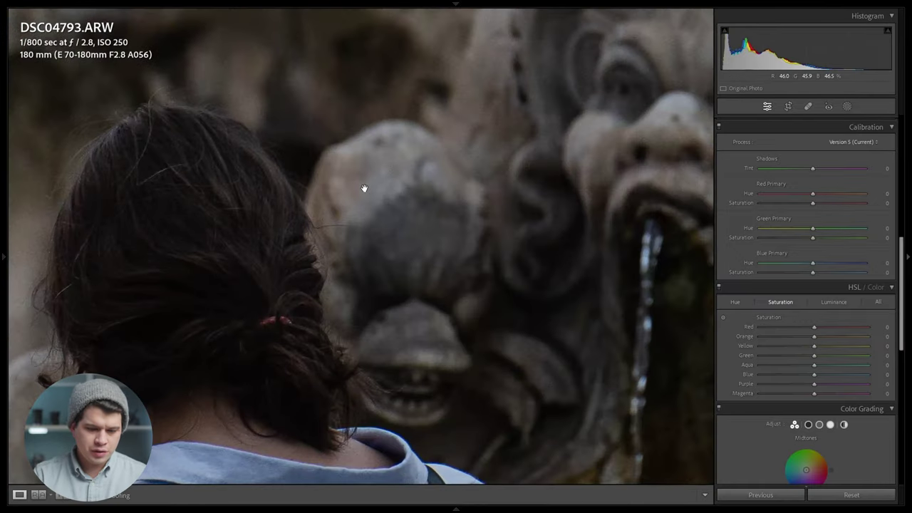
# Step: Paste the guitarist photo's develop settings onto the fountain photo DSC04793.ARW
pyautogui.rightClick(365, 190)
pyautogui.moveTo(399, 200)
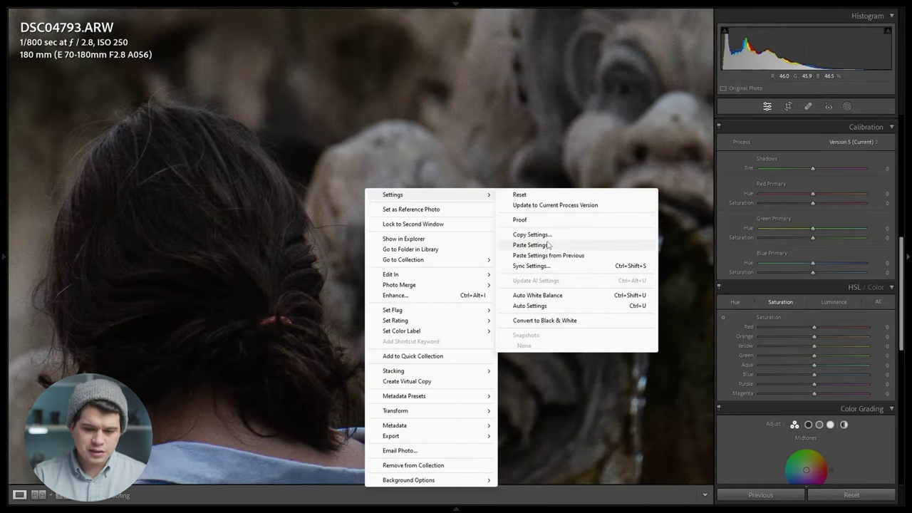
pyautogui.click(546, 243)
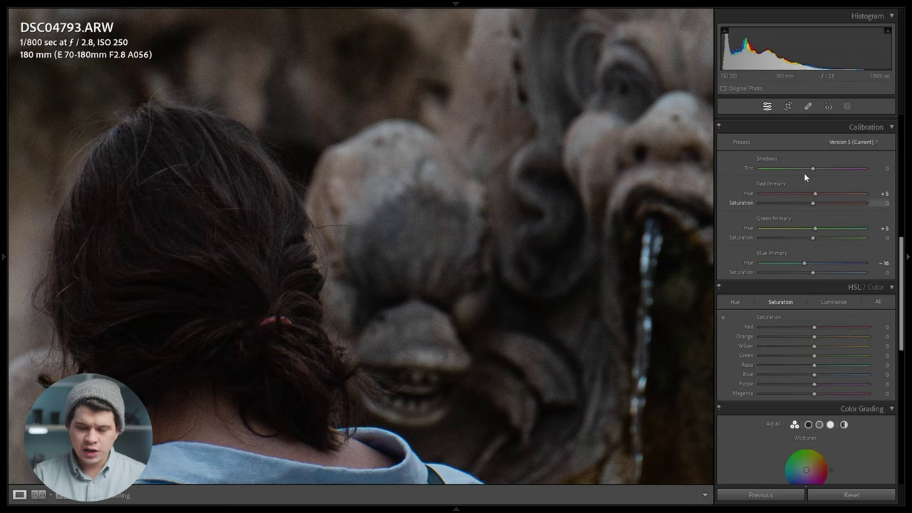
# Step: Set the HSL hues of the fountain photo to Red +9, Orange -5, Yellow -41 and Green -40
pyautogui.click(526, 301)
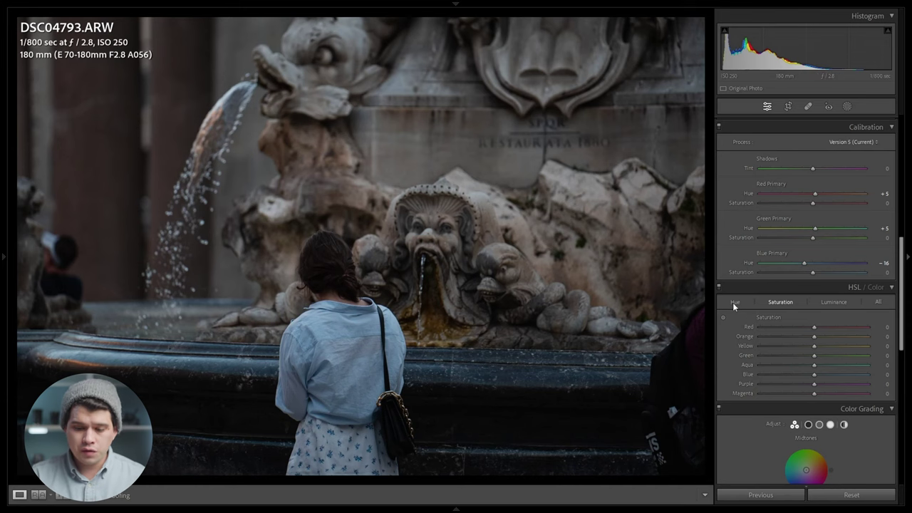
pyautogui.click(734, 303)
pyautogui.moveTo(900, 283); pyautogui.dragTo(897, 336)
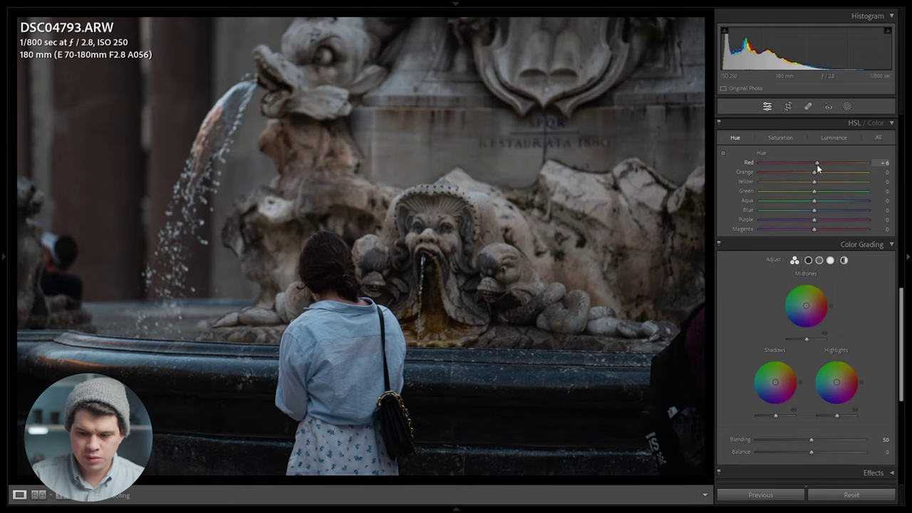
pyautogui.moveTo(817, 164); pyautogui.dragTo(819, 164)
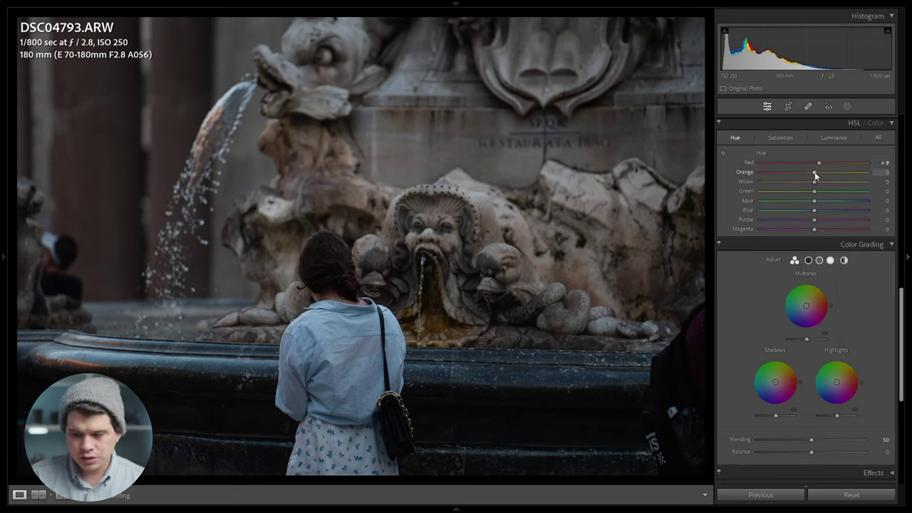
pyautogui.moveTo(817, 177); pyautogui.dragTo(815, 179)
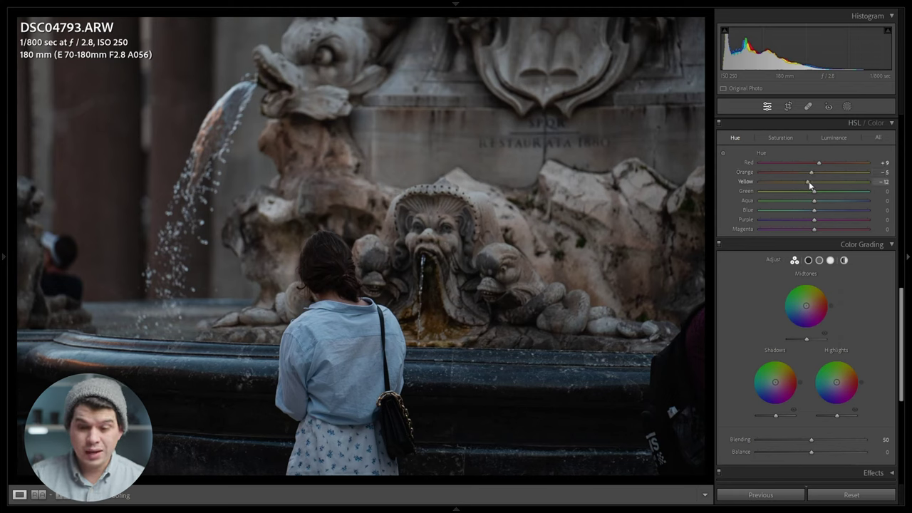
pyautogui.moveTo(809, 181); pyautogui.dragTo(798, 185)
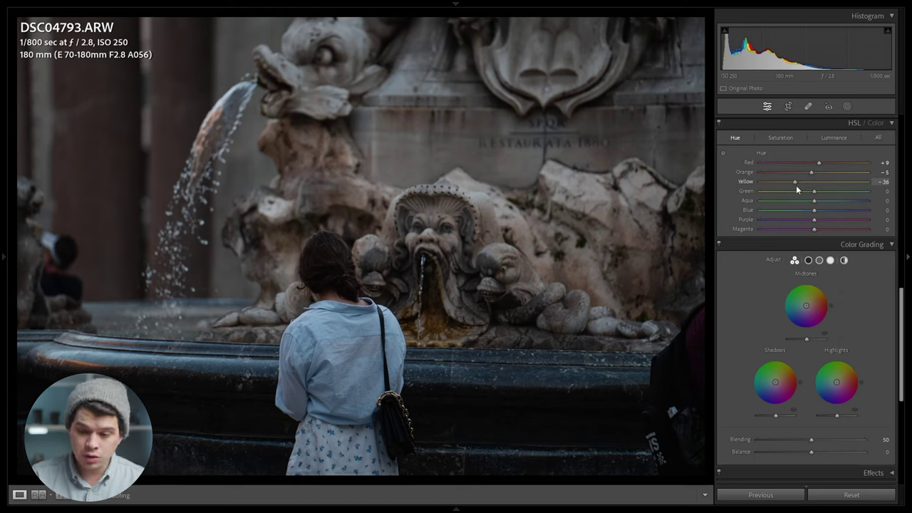
pyautogui.moveTo(794, 185); pyautogui.dragTo(792, 186)
pyautogui.click(793, 189)
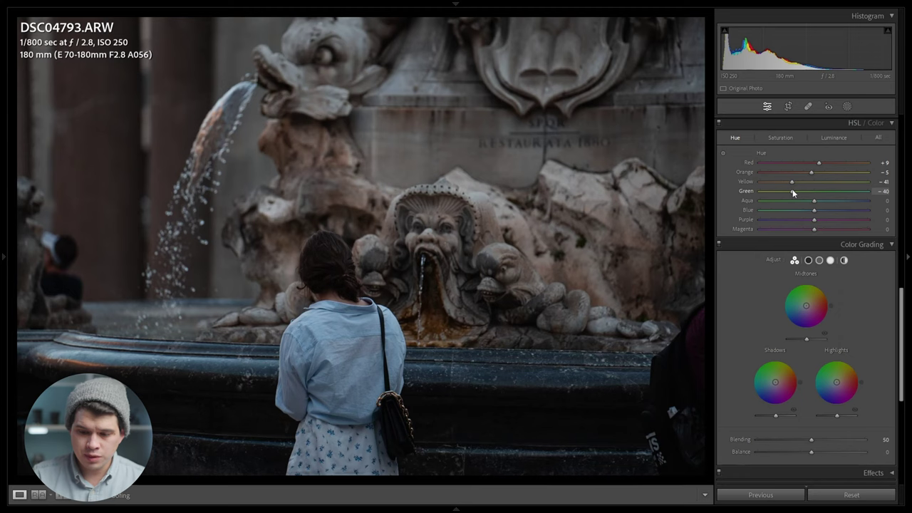
# Step: Lower the HSL saturation of Yellow to -40, Green to -42 and Aqua to -65
pyautogui.click(782, 138)
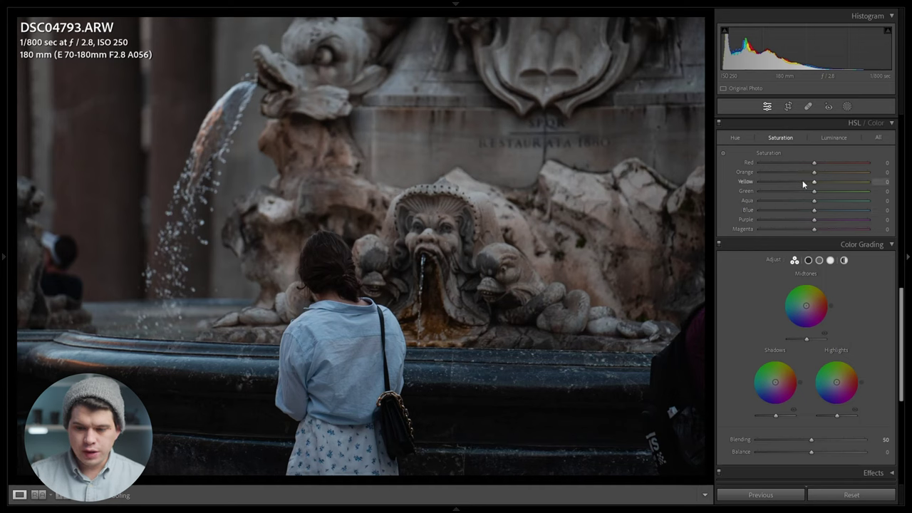
pyautogui.moveTo(811, 185); pyautogui.dragTo(797, 184)
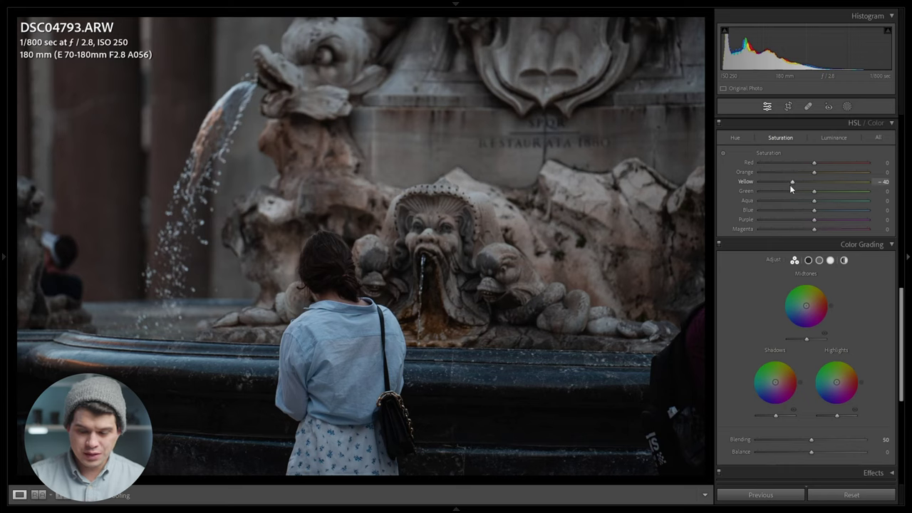
pyautogui.click(791, 191)
pyautogui.click(781, 200)
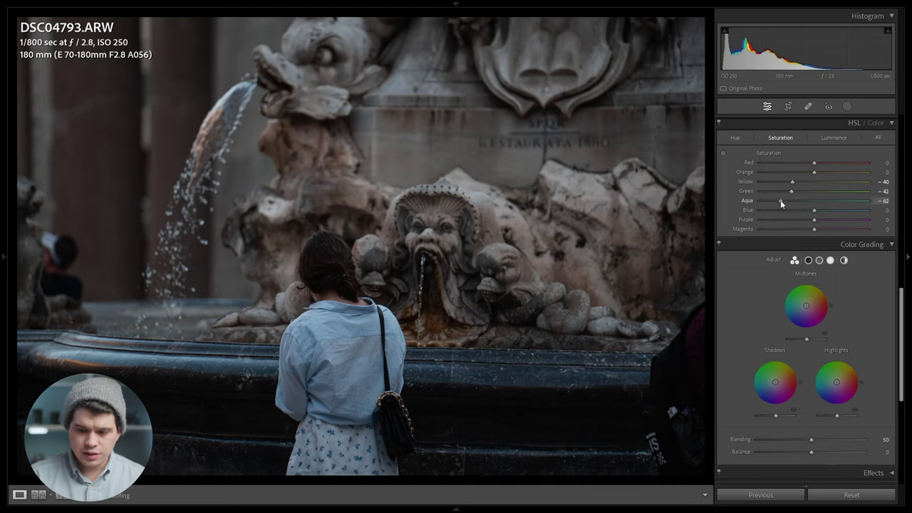
pyautogui.click(778, 200)
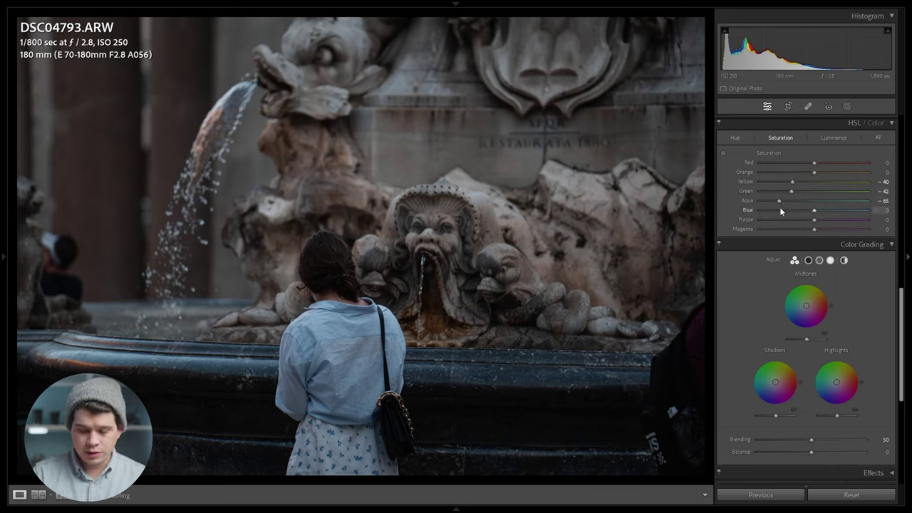
# Step: Reduce the HSL saturation of Blue to -73 and Purple to -40, and compare the photo with the original side by side
pyautogui.click(780, 209)
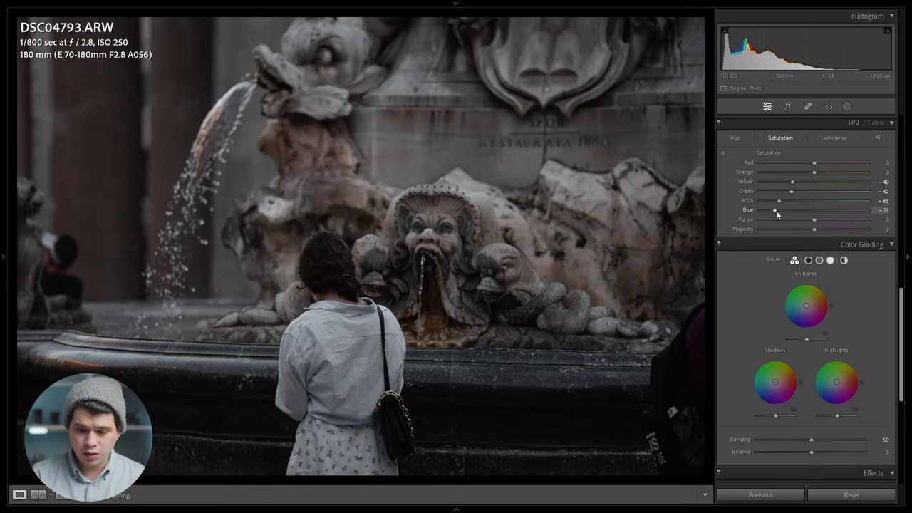
pyautogui.click(334, 350)
pyautogui.click(337, 350)
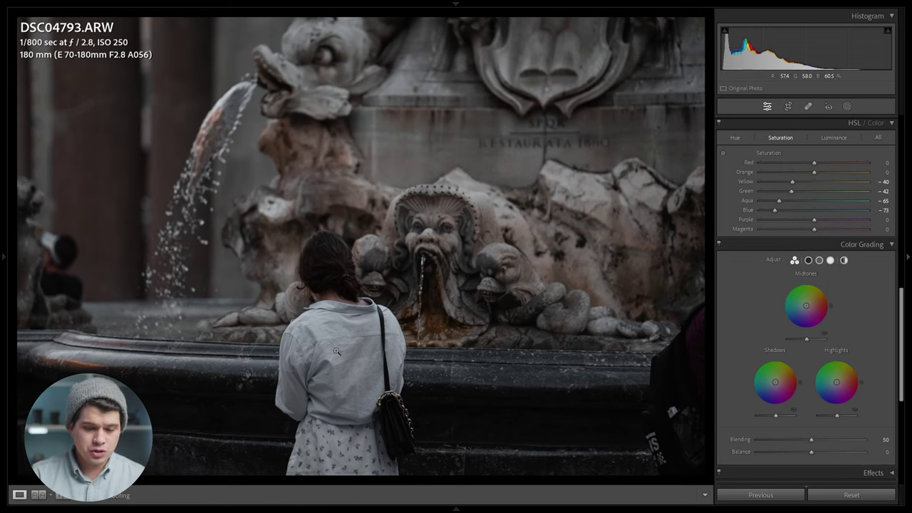
pyautogui.click(337, 351)
pyautogui.click(335, 350)
pyautogui.click(793, 220)
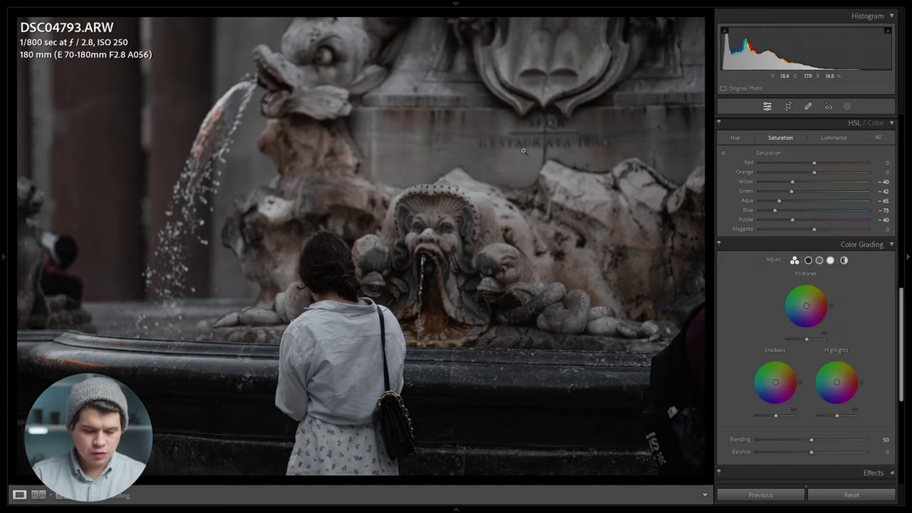
pyautogui.press('y')
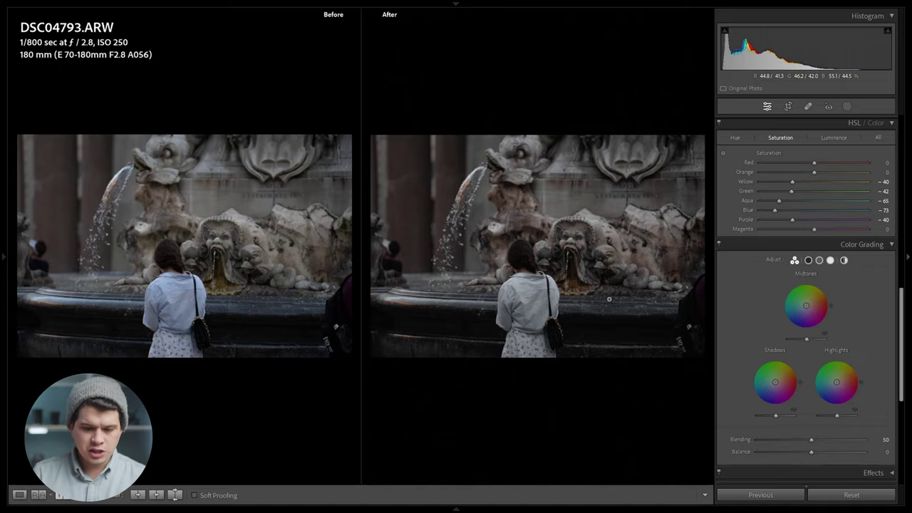
pyautogui.press('y')
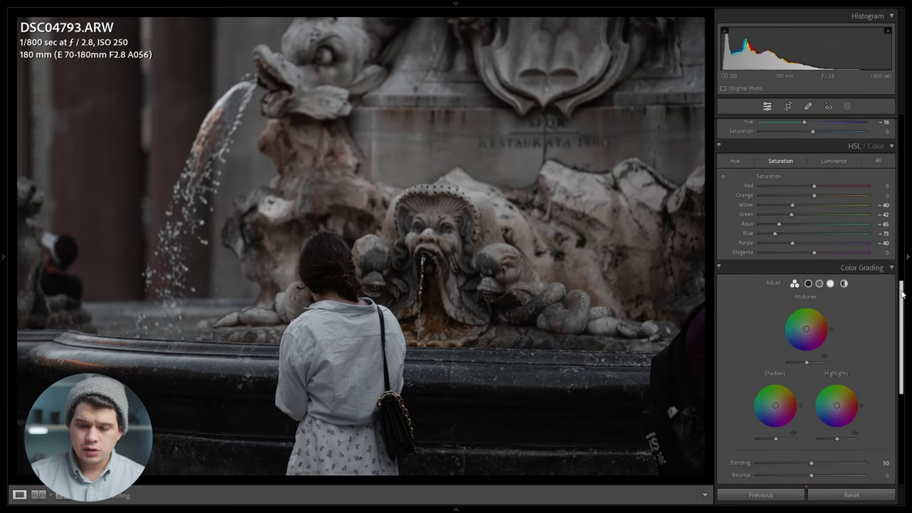
# Step: Tint the shadows blue in Color Grading with Hue 225 and Saturation 17, and compare the tint off and on
pyautogui.scroll(-3, 901, 336)
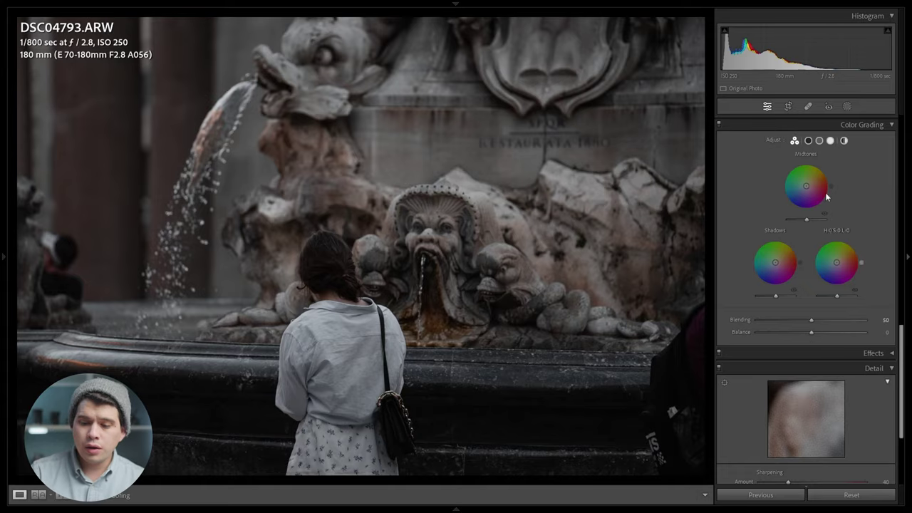
pyautogui.click(809, 142)
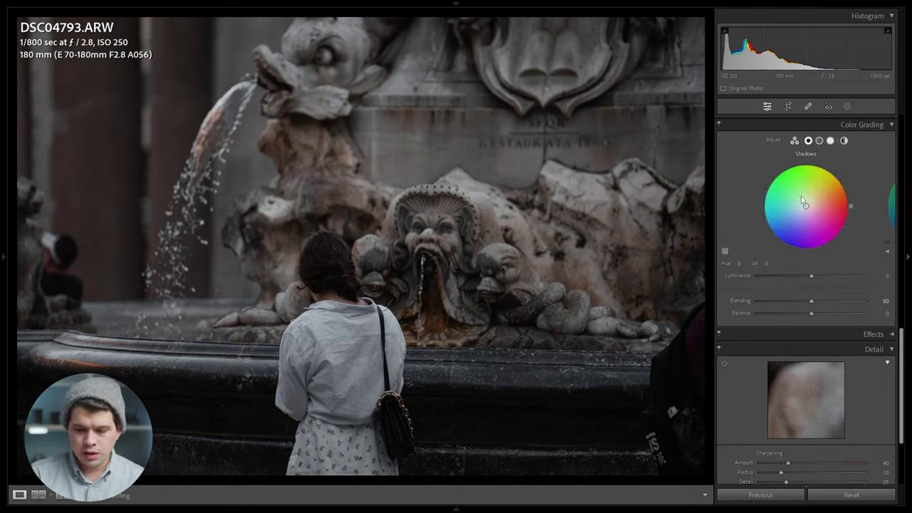
pyautogui.moveTo(807, 206); pyautogui.dragTo(779, 233)
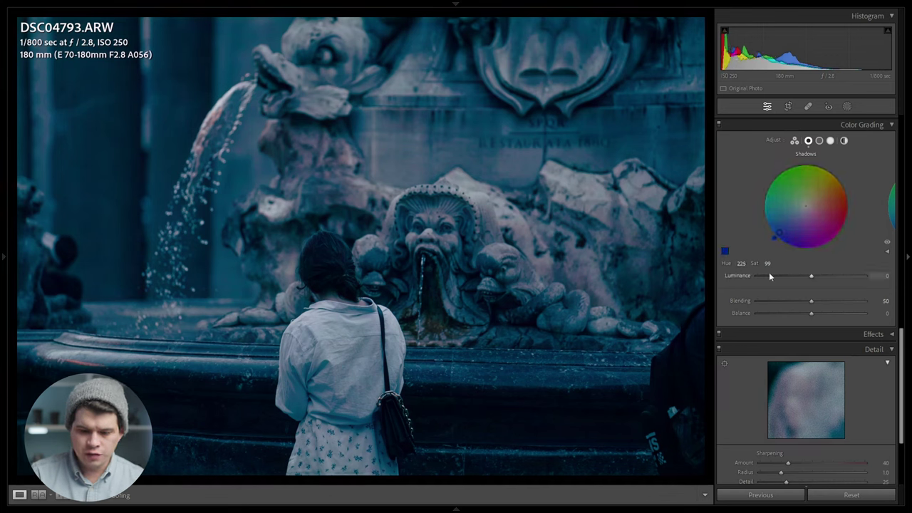
pyautogui.moveTo(767, 265); pyautogui.dragTo(709, 265)
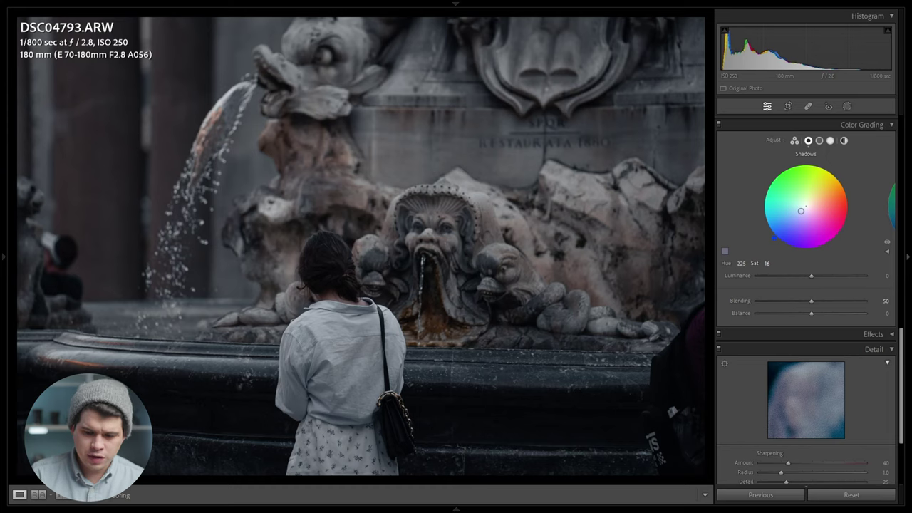
pyautogui.moveTo(708, 265); pyautogui.dragTo(710, 266)
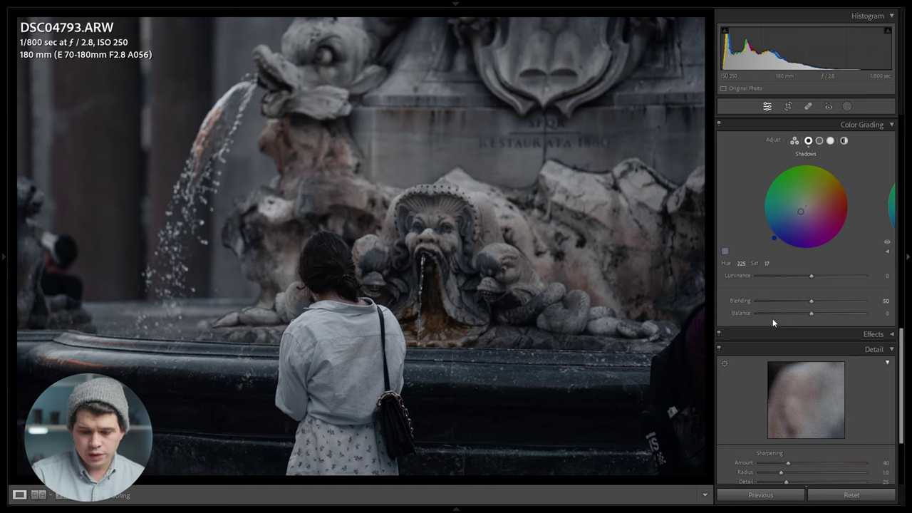
pyautogui.click(888, 245)
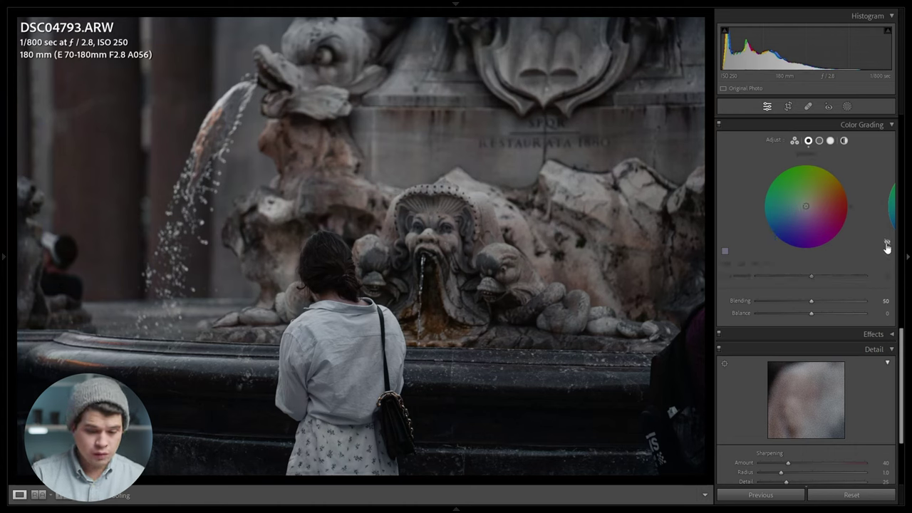
pyautogui.click(888, 245)
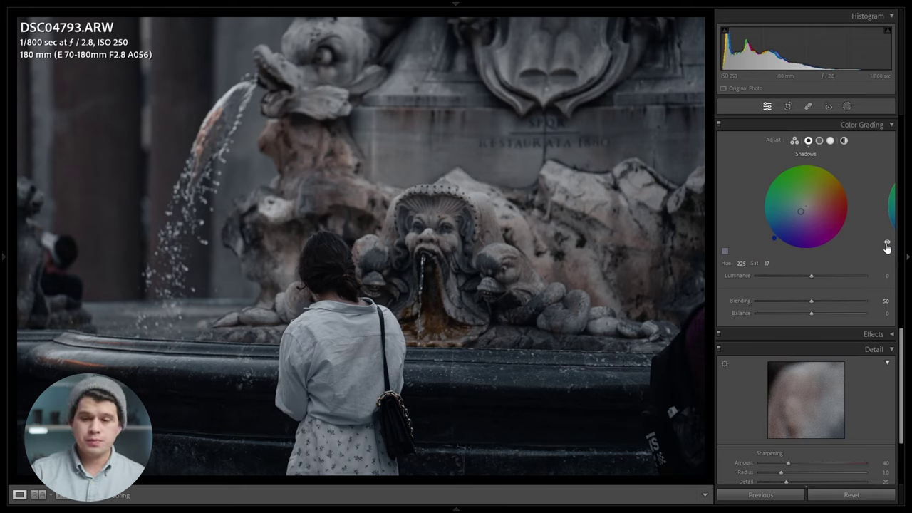
# Step: Tint the highlights orange in Color Grading with Hue 37 and Saturation 100
pyautogui.click(831, 140)
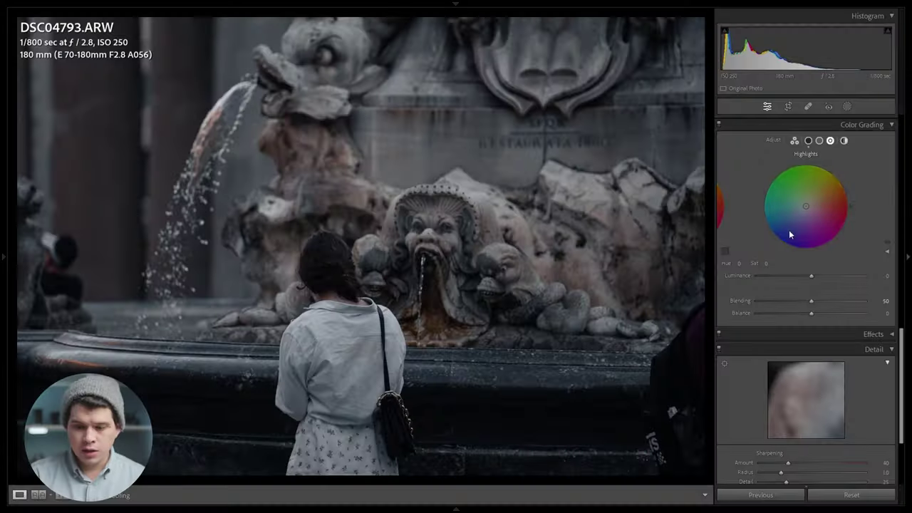
pyautogui.moveTo(807, 206); pyautogui.dragTo(837, 186)
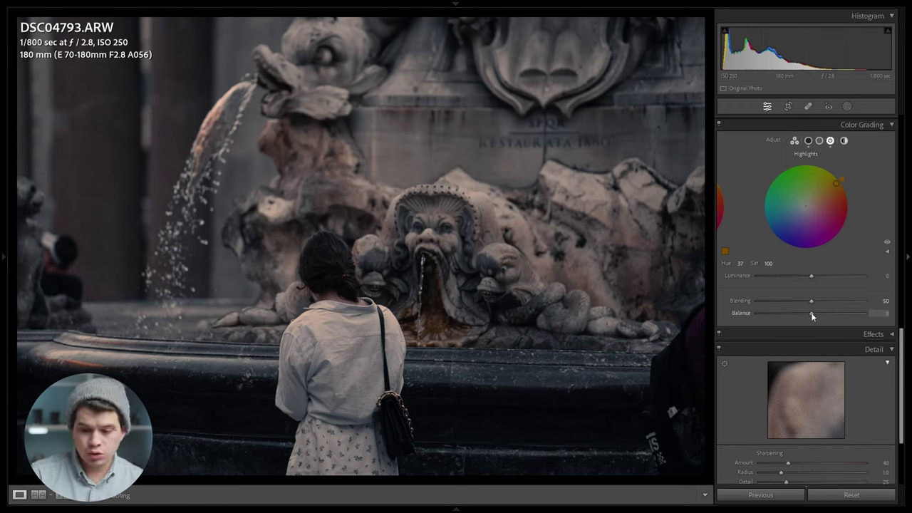
# Step: Try the Color Grading Balance at +100, -100 and +14, resetting it to 0
pyautogui.moveTo(813, 313); pyautogui.dragTo(899, 326)
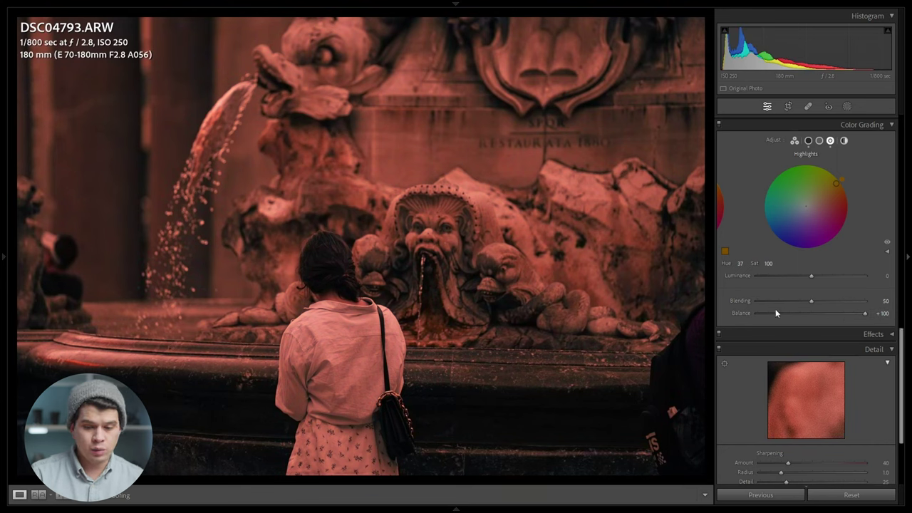
pyautogui.moveTo(806, 311); pyautogui.dragTo(720, 315)
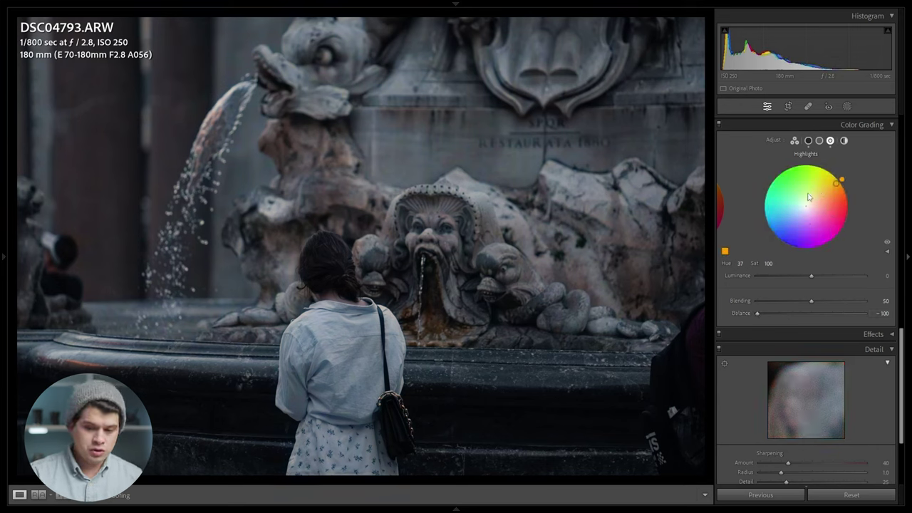
pyautogui.doubleClick(760, 313)
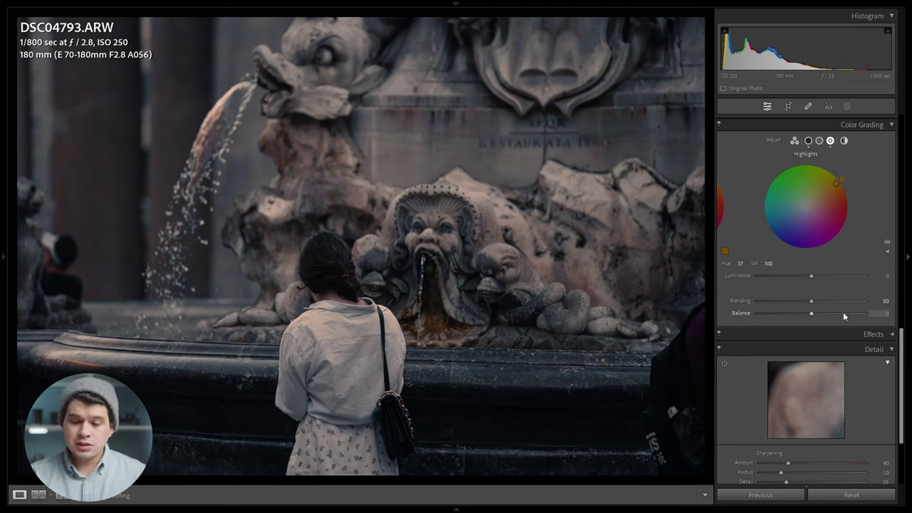
pyautogui.moveTo(811, 314); pyautogui.dragTo(816, 314)
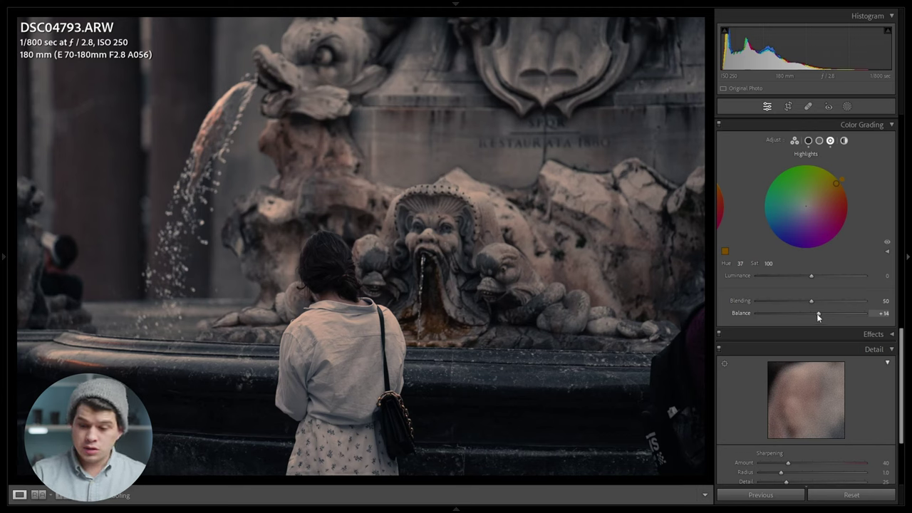
pyautogui.doubleClick(817, 314)
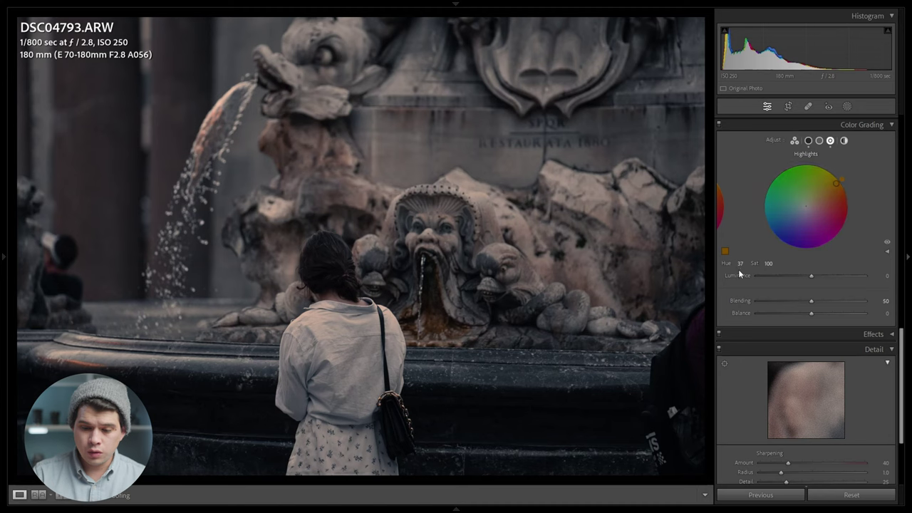
# Step: Set the Color Grading highlights Saturation to 17
pyautogui.click(769, 263)
pyautogui.write('17')
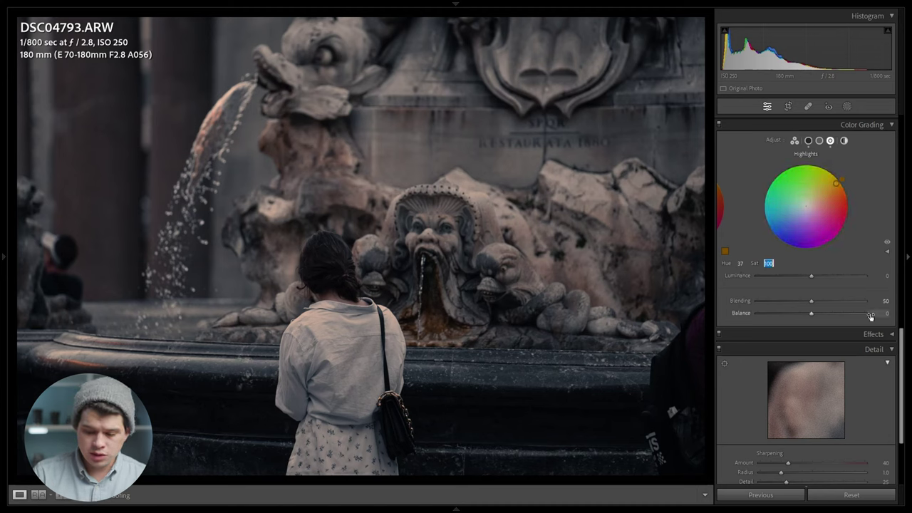
pyautogui.press('Return')
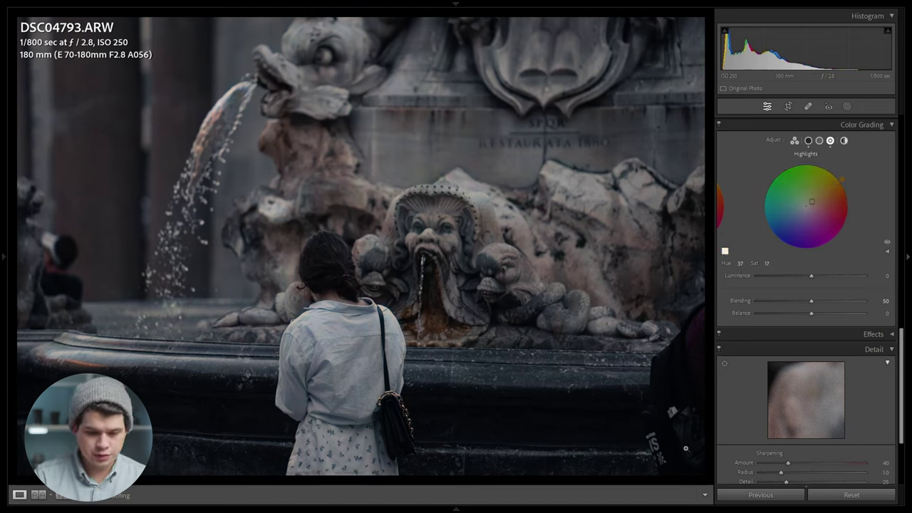
# Step: Compare the edited fountain photo with its unedited version in full view
pyautogui.scroll(10, 806, 299)
pyautogui.press('t')
pyautogui.press('\\')
pyautogui.press('\\')
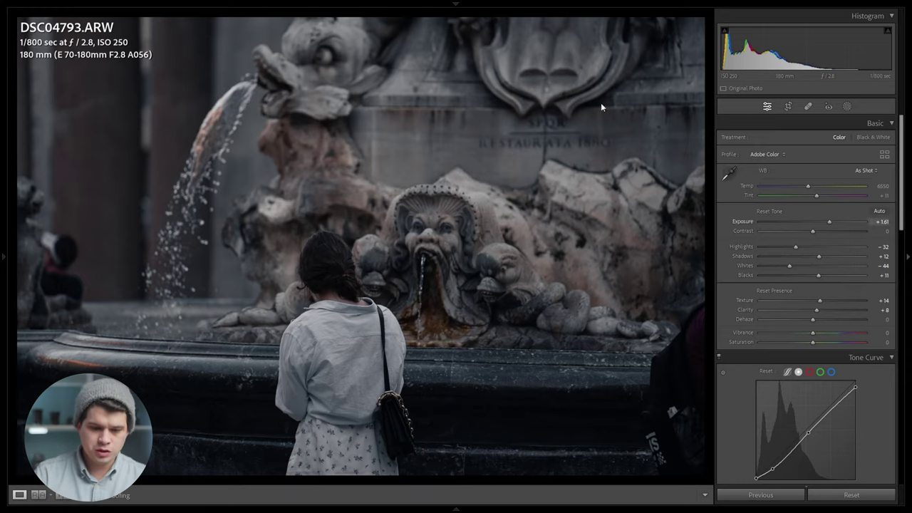
# Step: Compare the fountain photo before and after one above the other, examining the carved stone, the woman's shirt and the fountain rim up close
pyautogui.hotkey('alt', 'y')
pyautogui.click(387, 378)
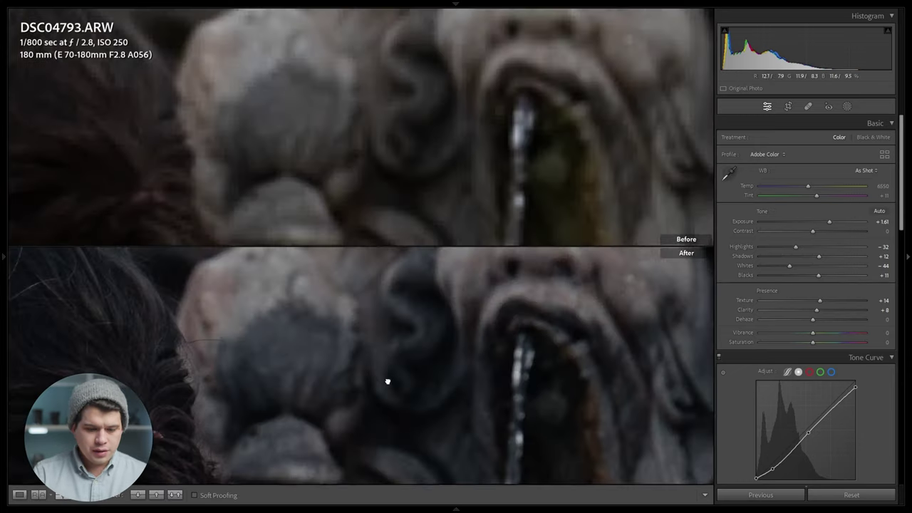
pyautogui.moveTo(387, 379); pyautogui.dragTo(564, 275)
pyautogui.press('Tab')
pyautogui.moveTo(542, 356); pyautogui.dragTo(548, 259)
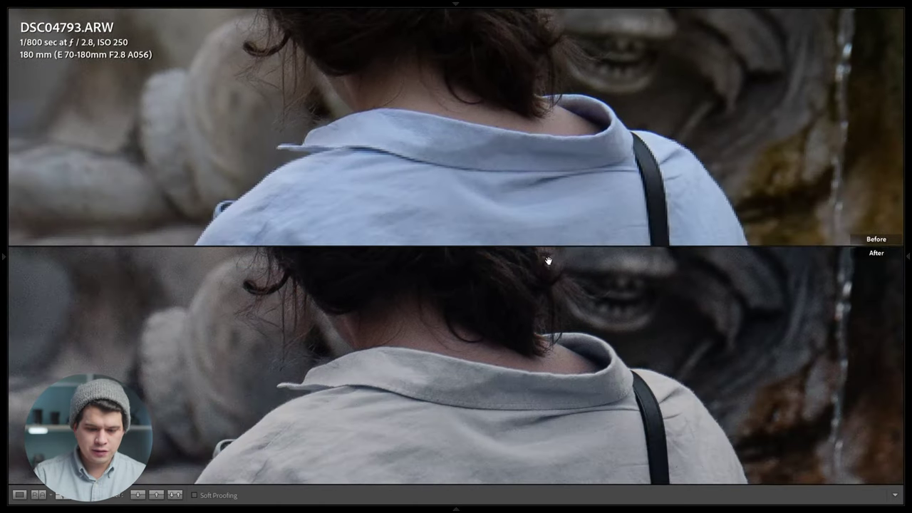
pyautogui.click(549, 260)
pyautogui.click(368, 434)
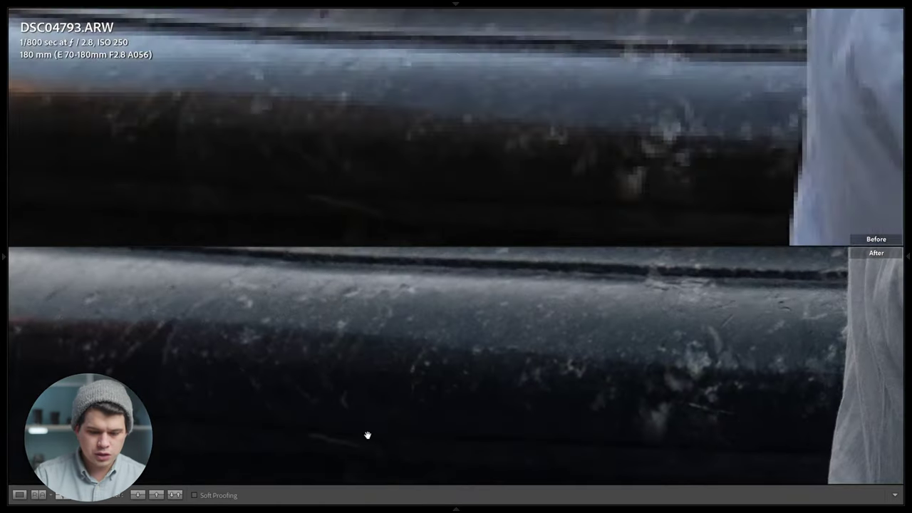
pyautogui.click(434, 399)
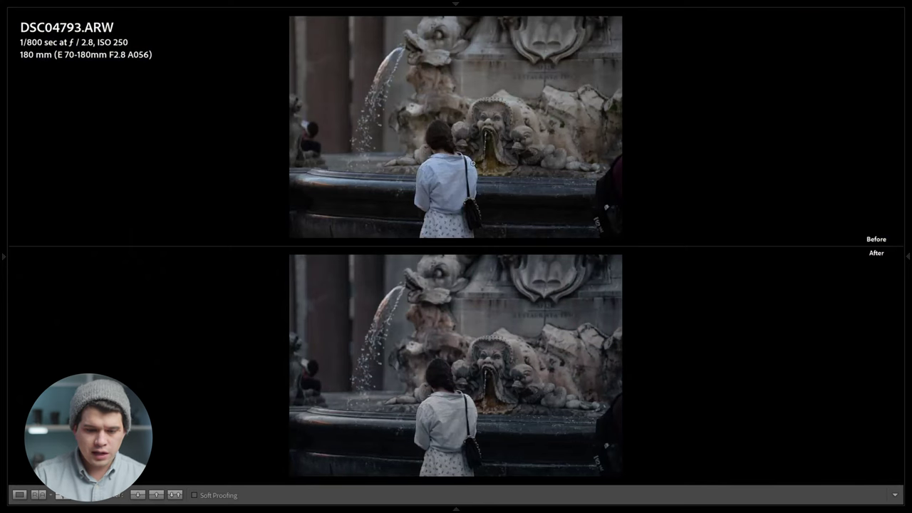
pyautogui.click(448, 401)
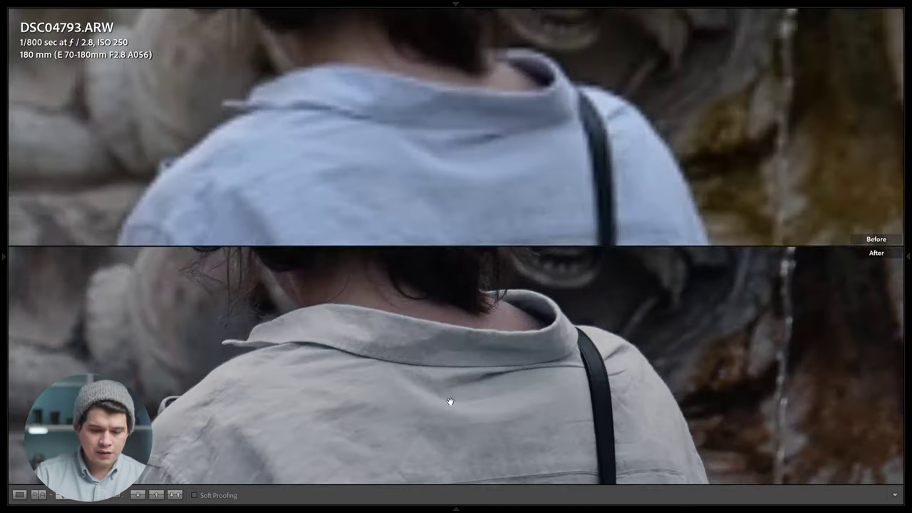
pyautogui.click(415, 298)
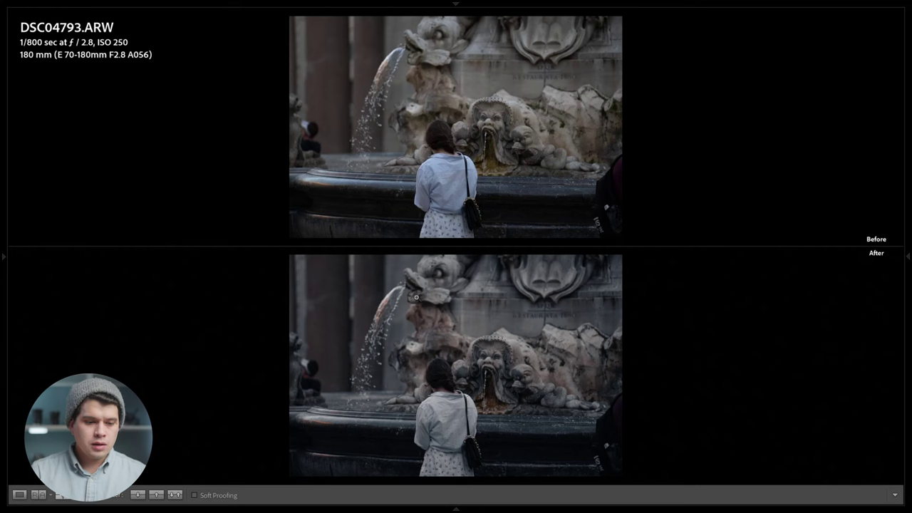
# Step: Start creating a new preset from the fountain photo's edit settings
pyautogui.moveTo(1, 210)
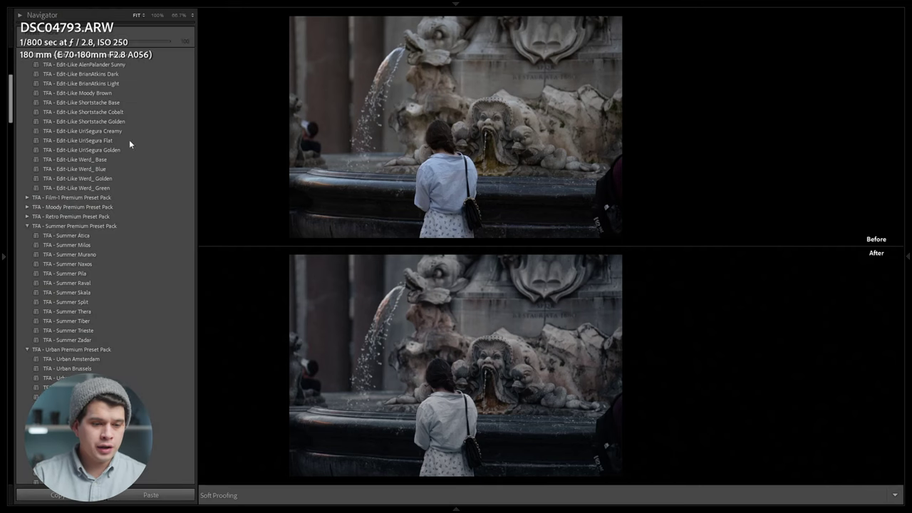
pyautogui.scroll(5, 71, 103)
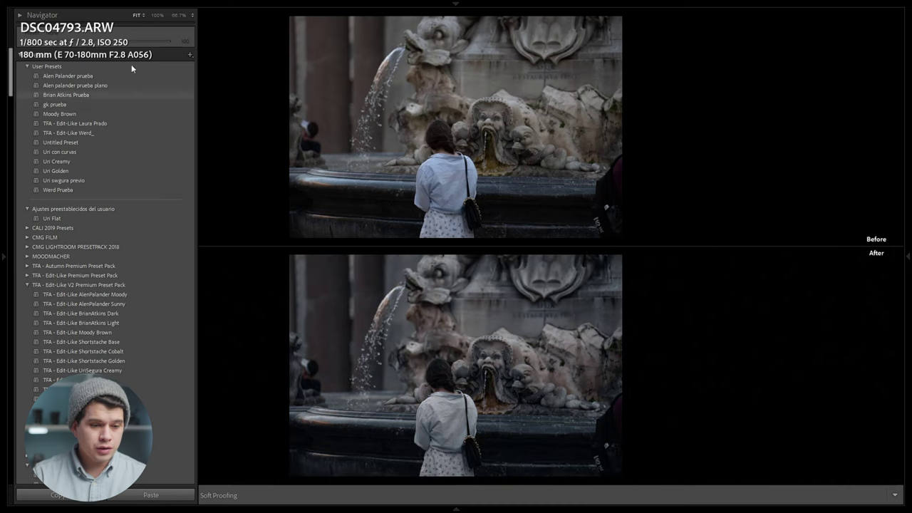
pyautogui.click(190, 54)
pyautogui.click(214, 65)
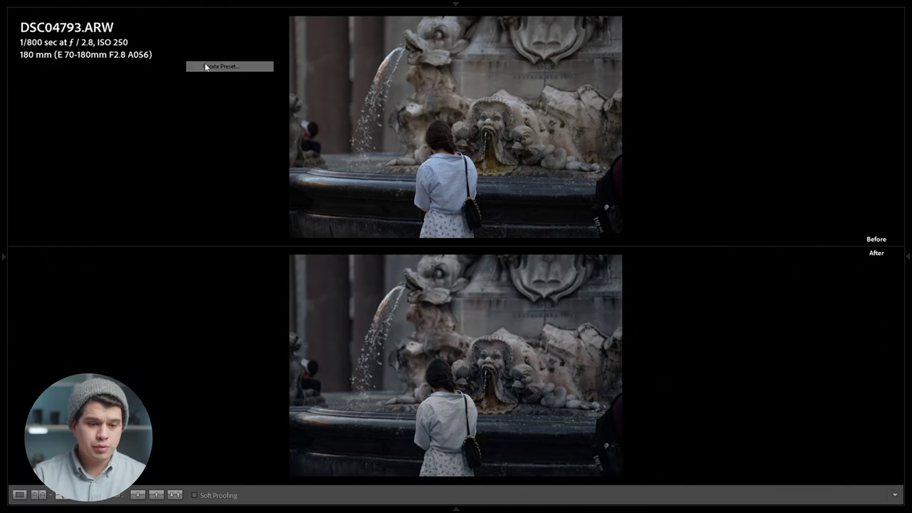
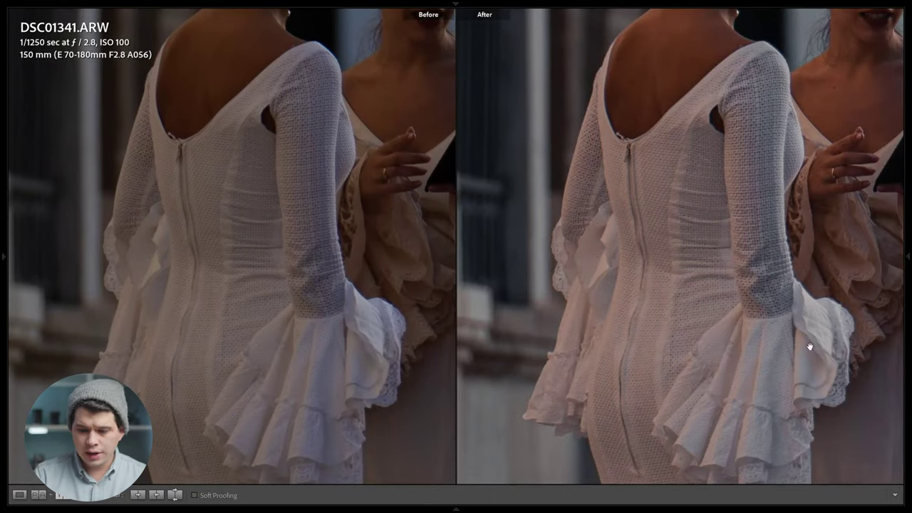
# Step: Leave the dress photo's before/after comparison, go to the backlit guitarists photo DSC05251 and apply the look preset to it
pyautogui.click(664, 292)
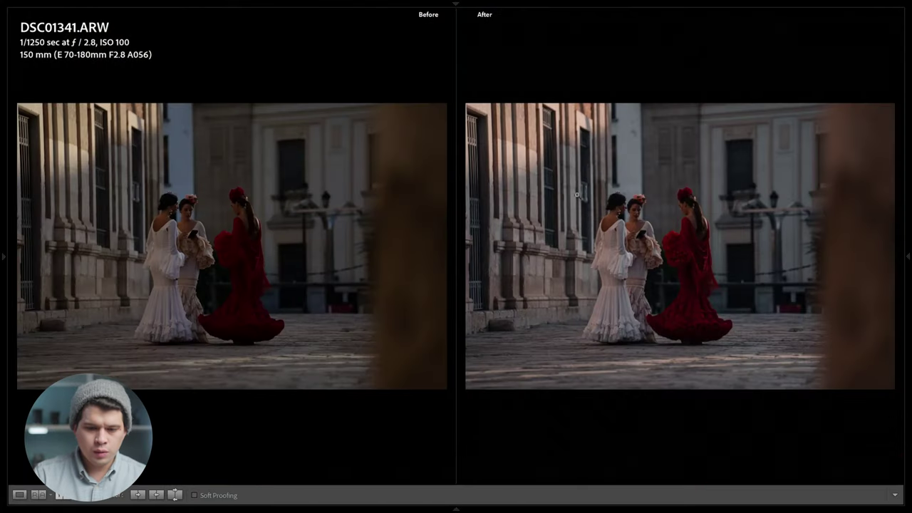
pyautogui.press('y')
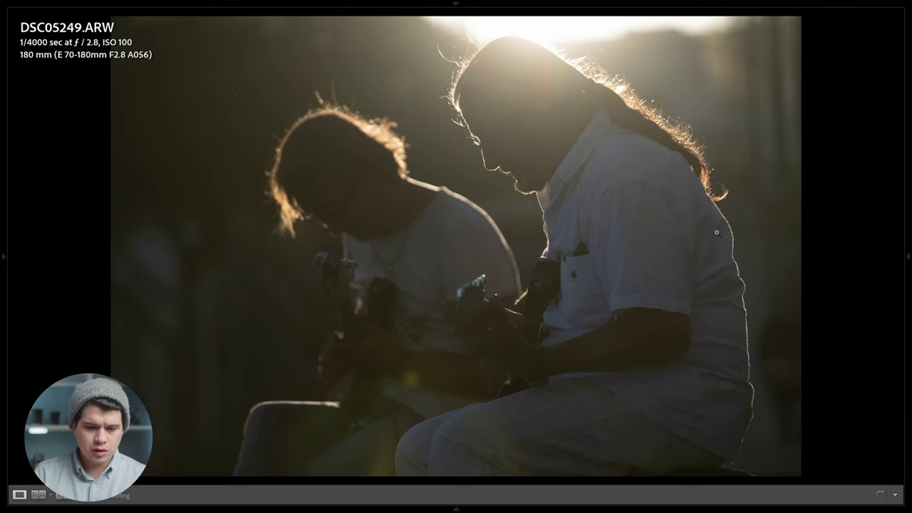
pyautogui.press('Right')
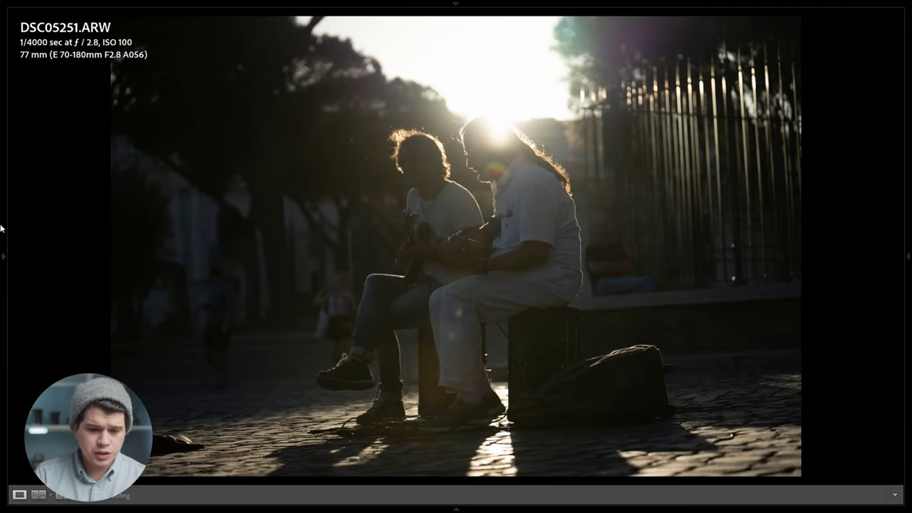
pyautogui.moveTo(2, 228)
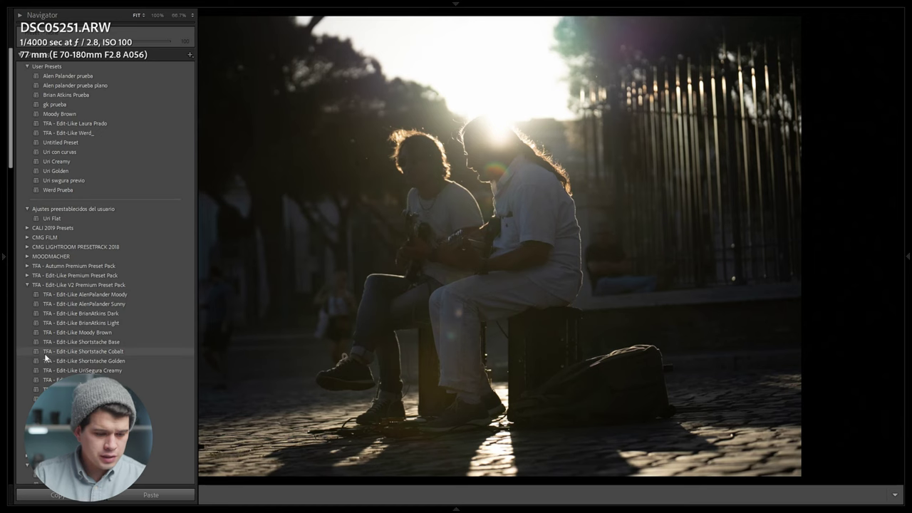
pyautogui.moveTo(85, 380)
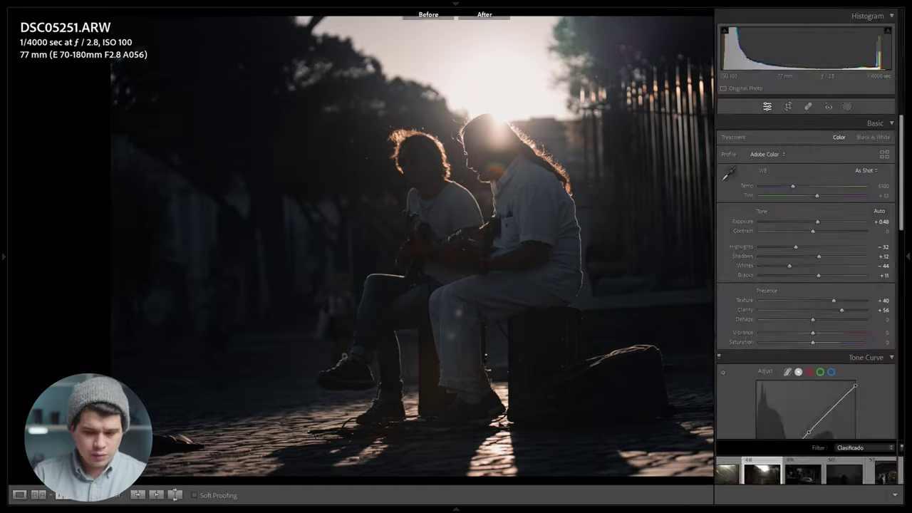
# Step: Compare the guitarists photo before and after side by side, examining the guitar, profiles and backlit hair up close
pyautogui.press('y')
pyautogui.click(647, 248)
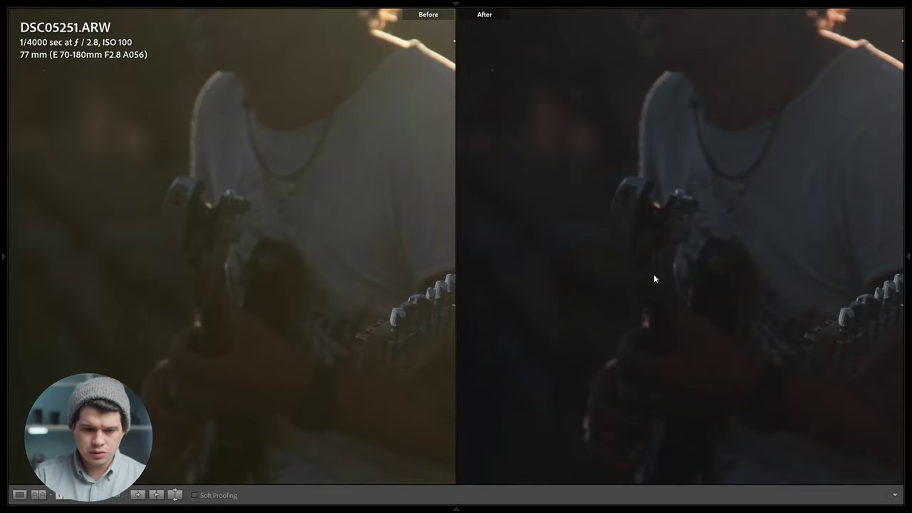
pyautogui.moveTo(653, 277); pyautogui.dragTo(654, 463)
pyautogui.moveTo(727, 245); pyautogui.dragTo(499, 263)
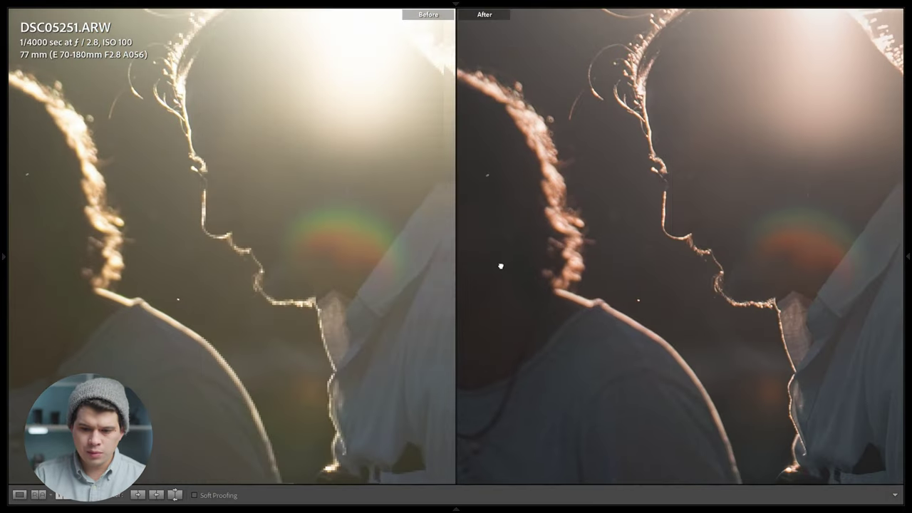
pyautogui.click(788, 241)
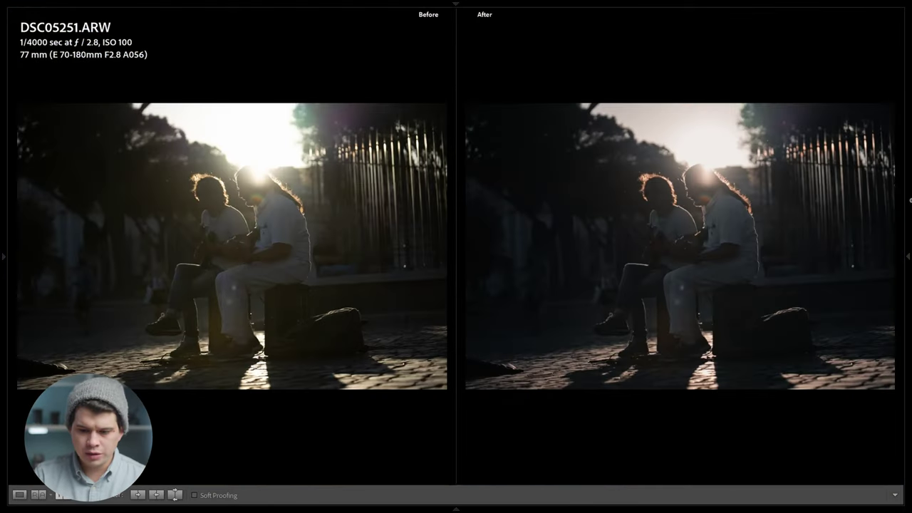
# Step: Raise Dehaze to +89 on the guitarists photo, check the figures up close, and adjust the Exposure
pyautogui.moveTo(907, 260)
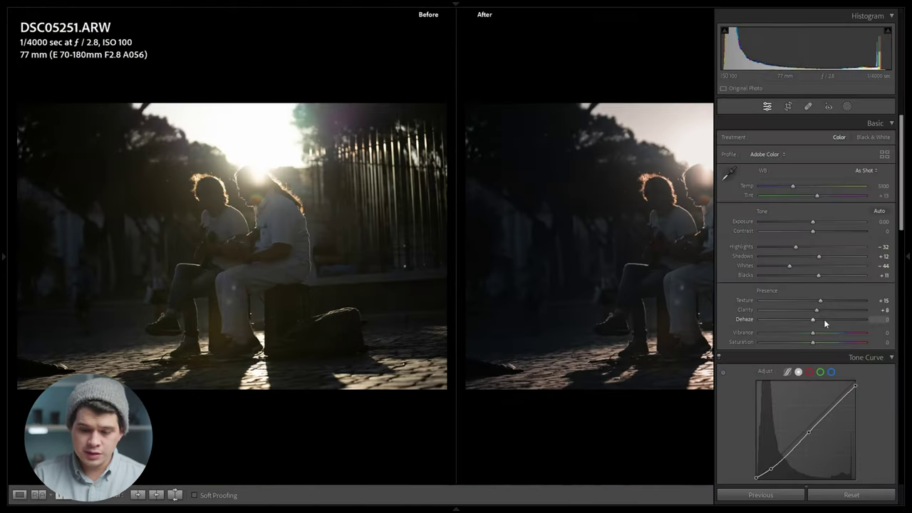
pyautogui.moveTo(814, 319); pyautogui.dragTo(839, 321)
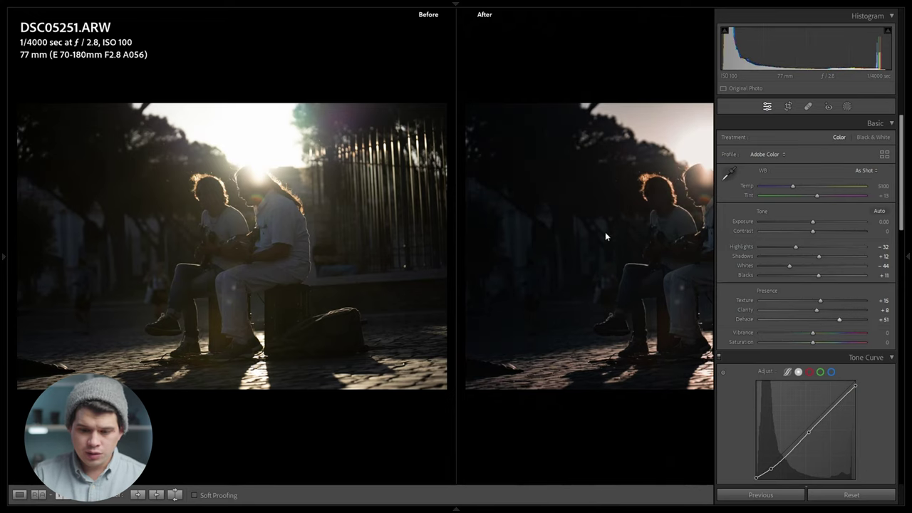
pyautogui.click(605, 232)
pyautogui.moveTo(519, 306); pyautogui.dragTo(431, 338)
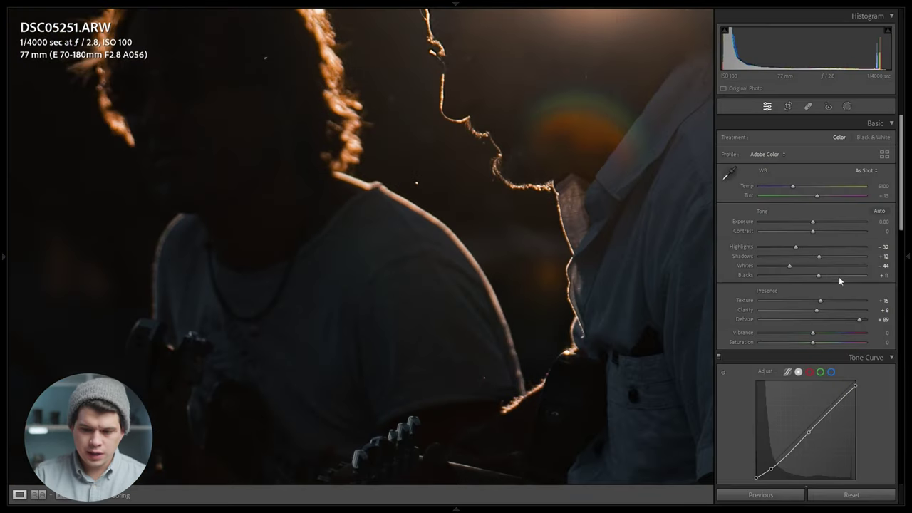
pyautogui.moveTo(823, 222); pyautogui.dragTo(821, 224)
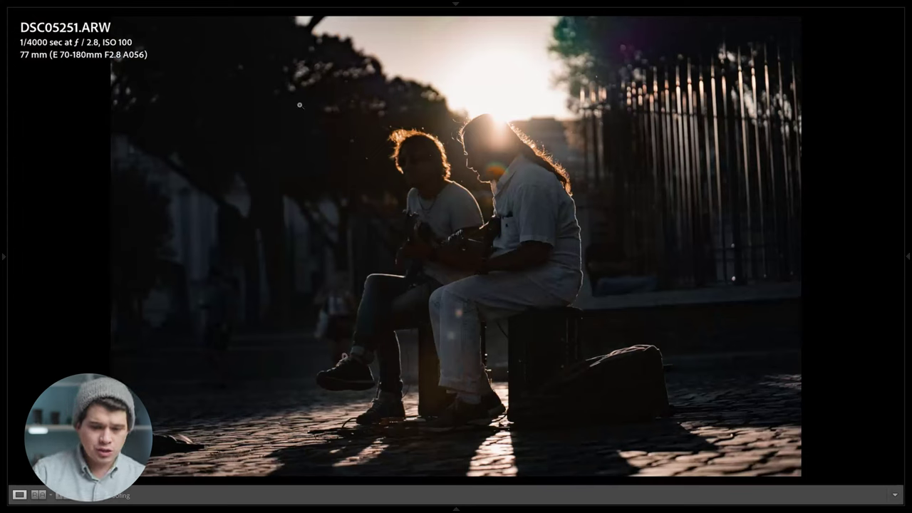
# Step: Examine the sky and tree edges of the guitarists photo up close, before and after the edit
pyautogui.click(365, 36)
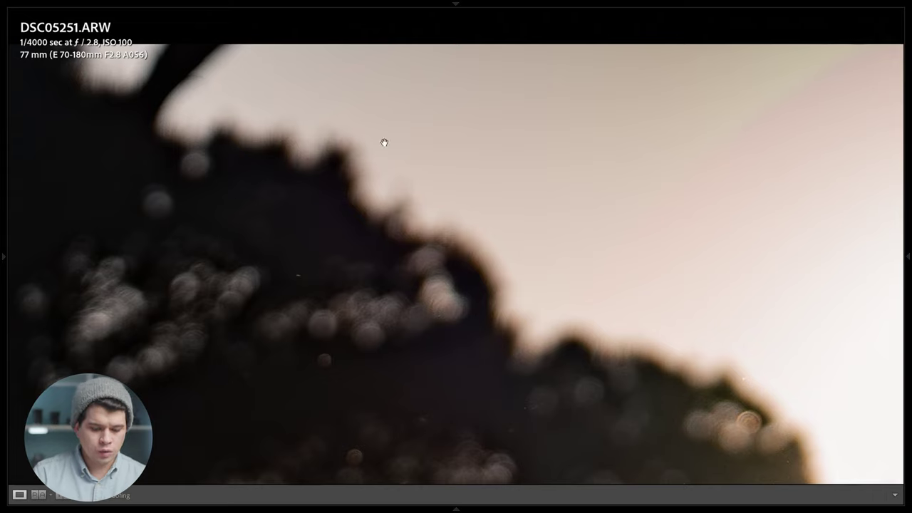
pyautogui.press('y')
pyautogui.moveTo(544, 147); pyautogui.dragTo(774, 157)
pyautogui.press('y')
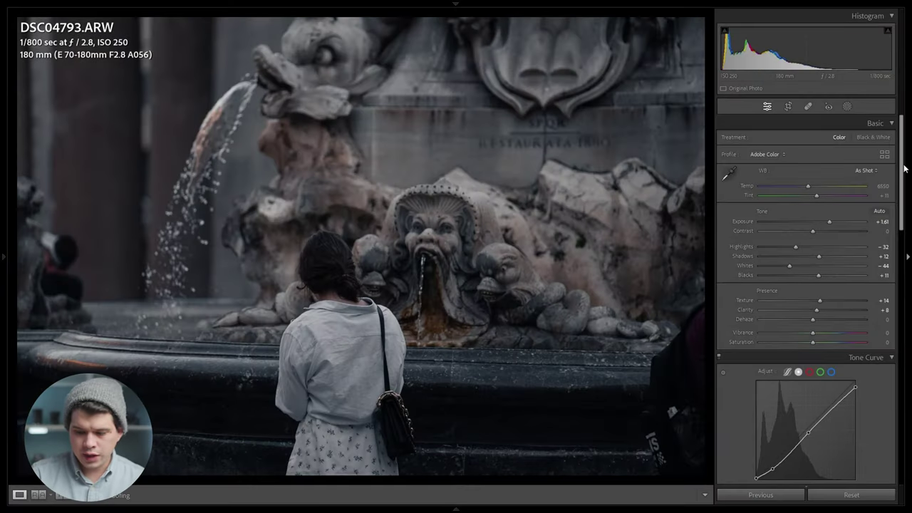
# Step: On the fountain photo, set the HSL Saturation of Purple to -36 and Green to -24, and reset Clarity to 0
pyautogui.moveTo(904, 168); pyautogui.dragTo(901, 328)
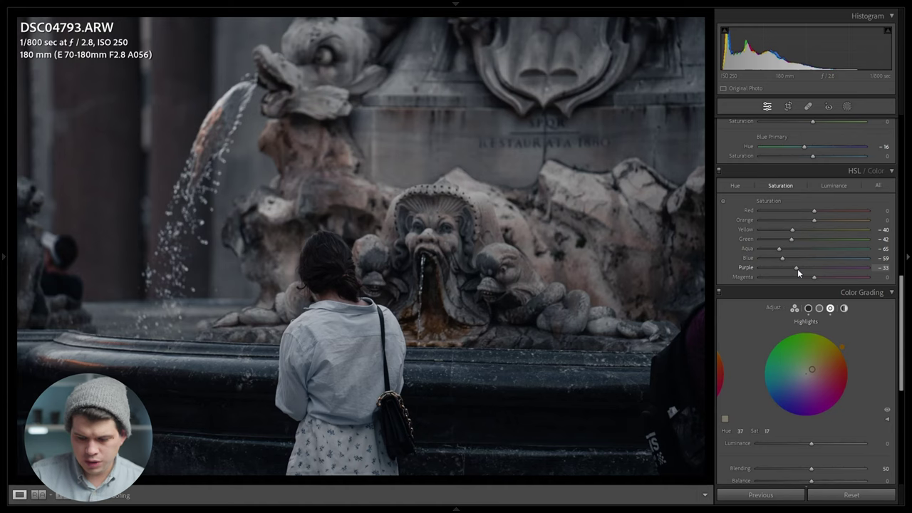
pyautogui.moveTo(798, 268); pyautogui.dragTo(800, 243)
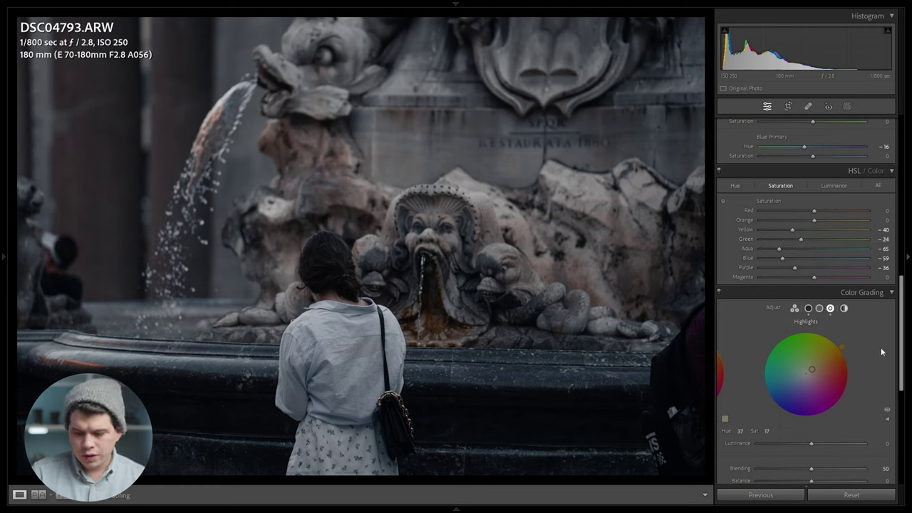
pyautogui.scroll(5, 882, 353)
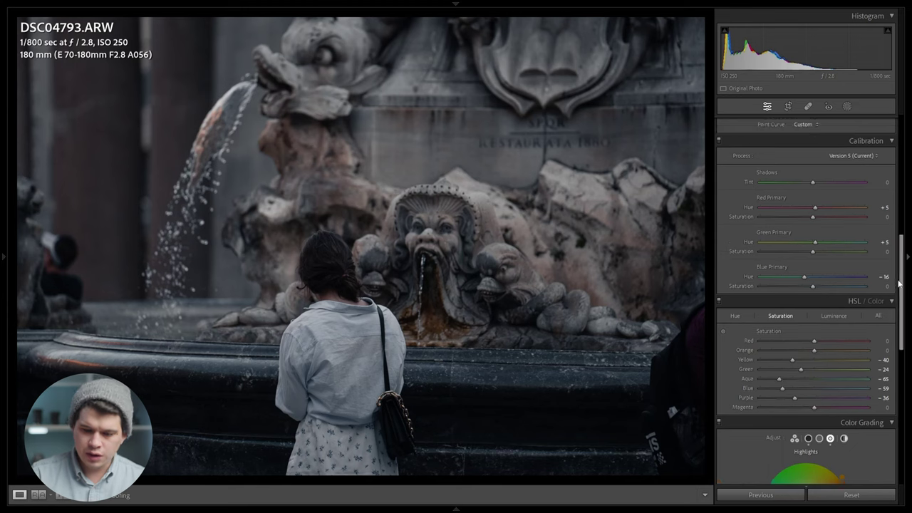
pyautogui.moveTo(902, 243); pyautogui.dragTo(901, 171)
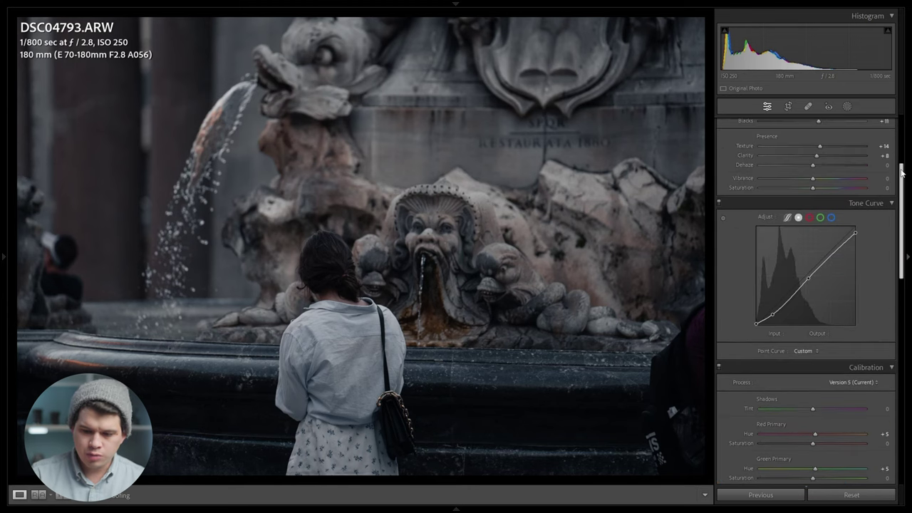
pyautogui.doubleClick(815, 155)
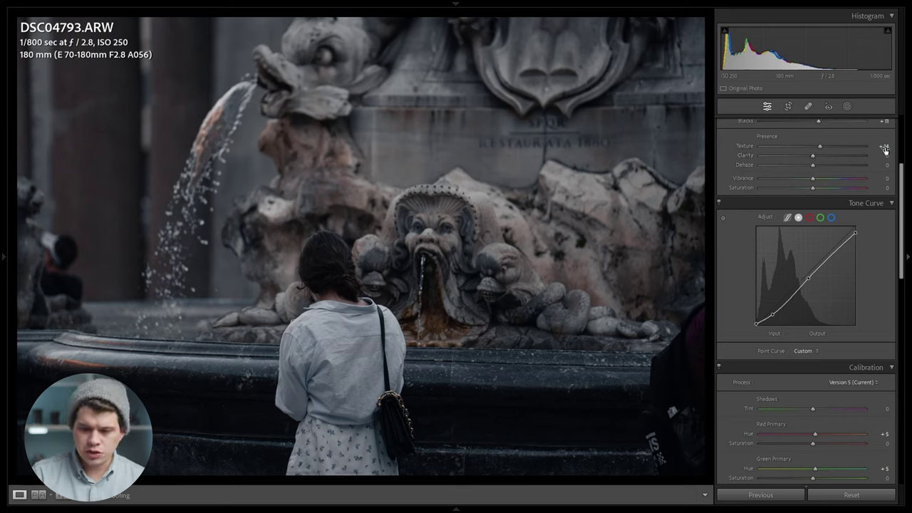
# Step: Reset the Color Grading tint of the shadows on the fountain photo to Hue 0 and Saturation 0
pyautogui.moveTo(902, 194); pyautogui.dragTo(902, 336)
pyautogui.click(809, 220)
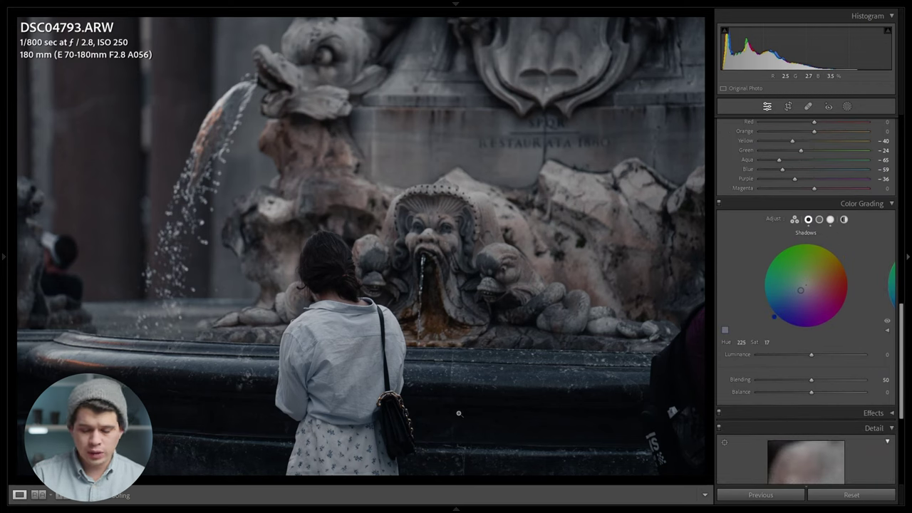
pyautogui.doubleClick(807, 288)
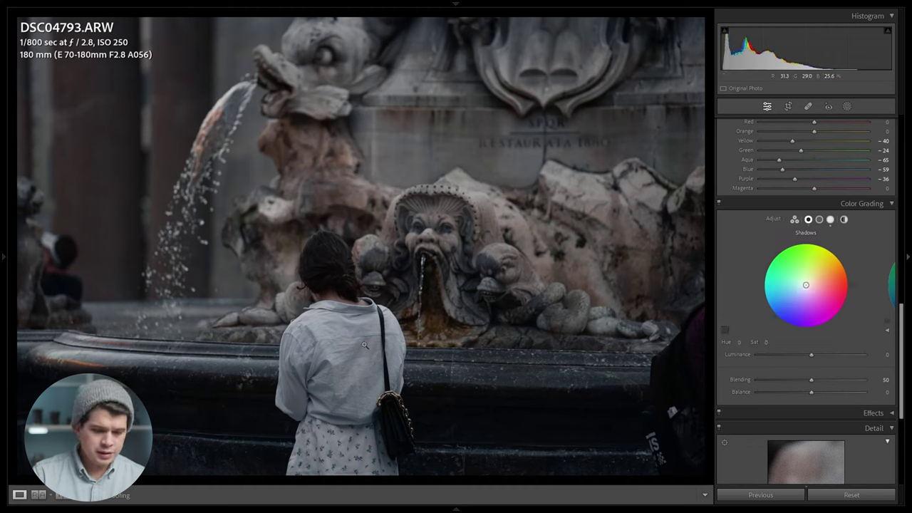
# Step: Tint the midtones yellow in Color Grading with Hue 51 and Saturation 100
pyautogui.click(820, 220)
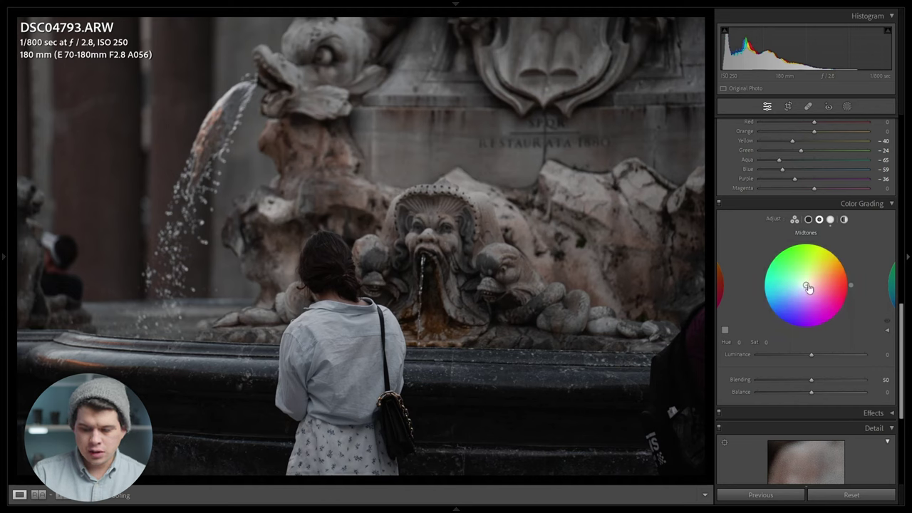
pyautogui.moveTo(824, 269); pyautogui.dragTo(838, 266)
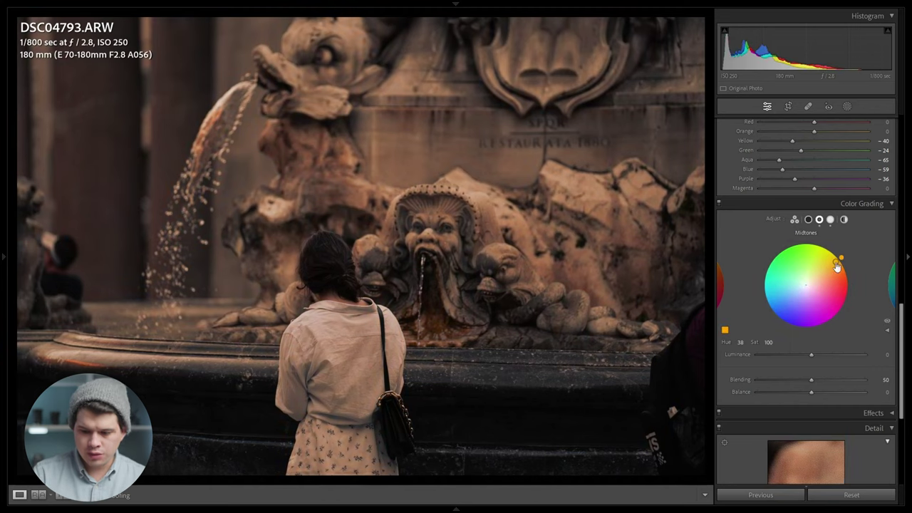
pyautogui.moveTo(834, 259); pyautogui.dragTo(831, 256)
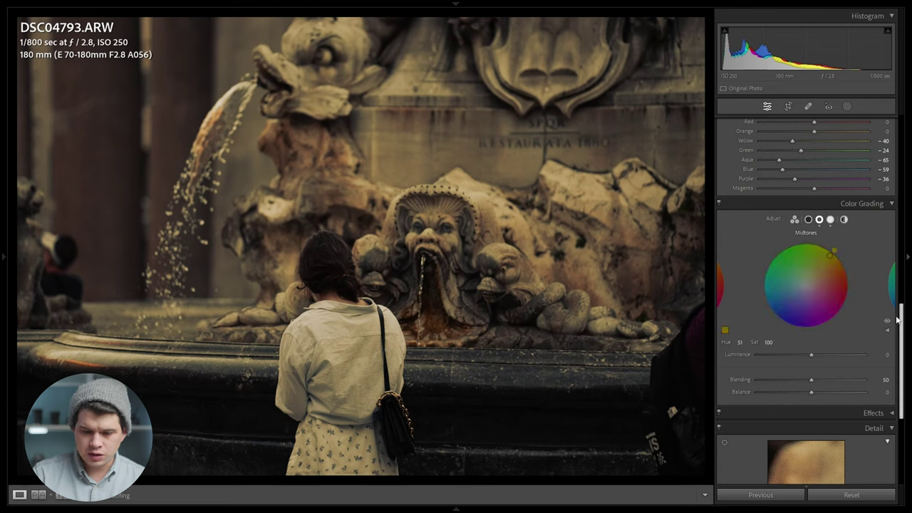
# Step: Reduce the Color Grading midtones tint on the fountain photo to Saturation 7 and show the highlights wheel
pyautogui.click(768, 343)
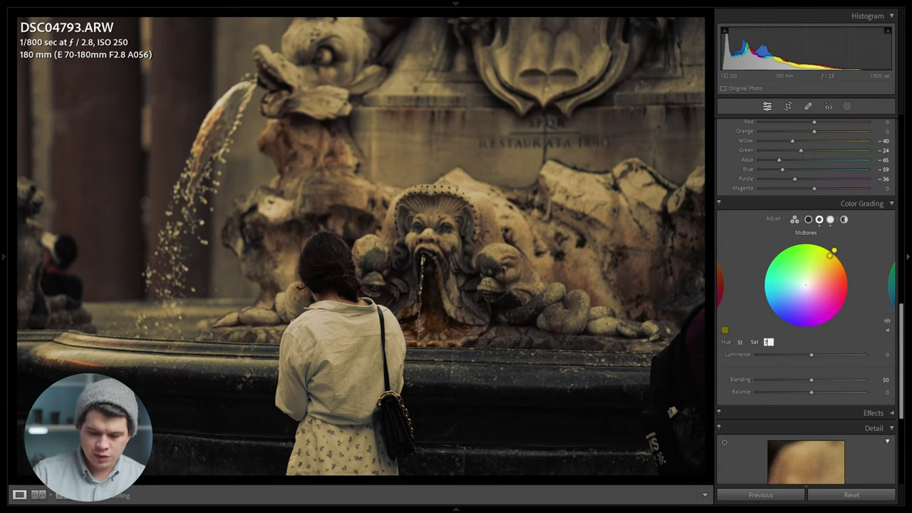
pyautogui.write('0')
pyautogui.press('Return')
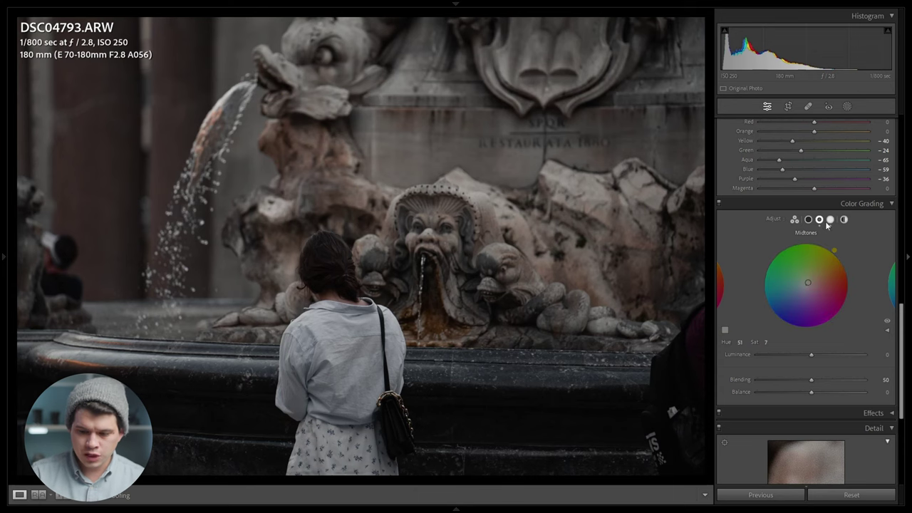
pyautogui.click(830, 221)
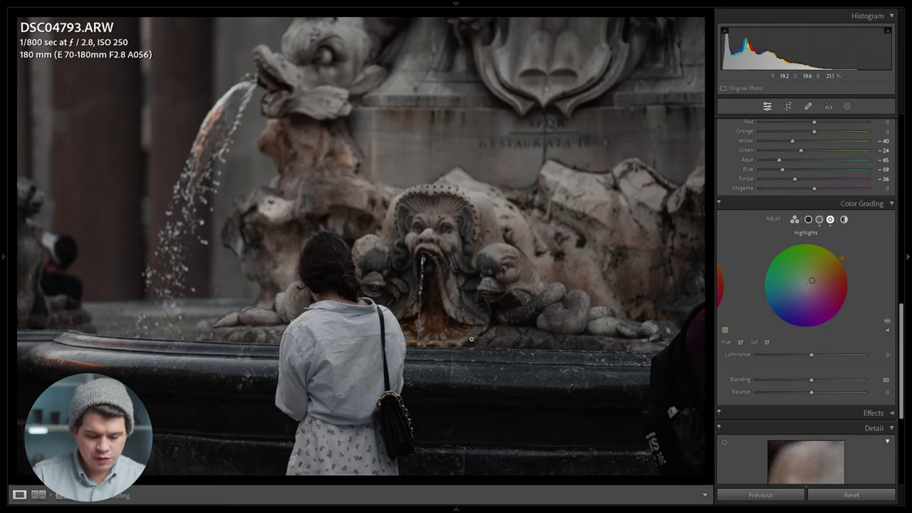
# Step: Compare the fountain photo before and after the edit, examining the woman's hair and blue shirt up close
pyautogui.press('y')
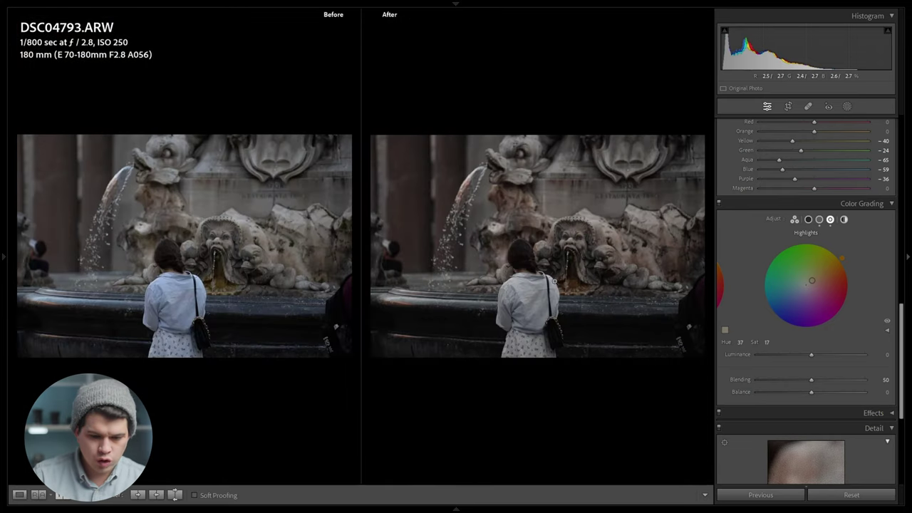
pyautogui.click(552, 268)
pyautogui.press('y')
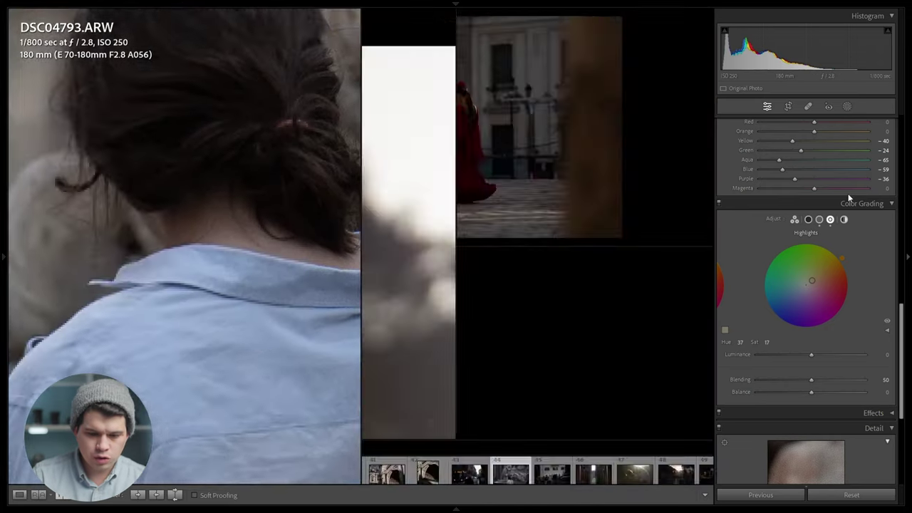
pyautogui.click(619, 204)
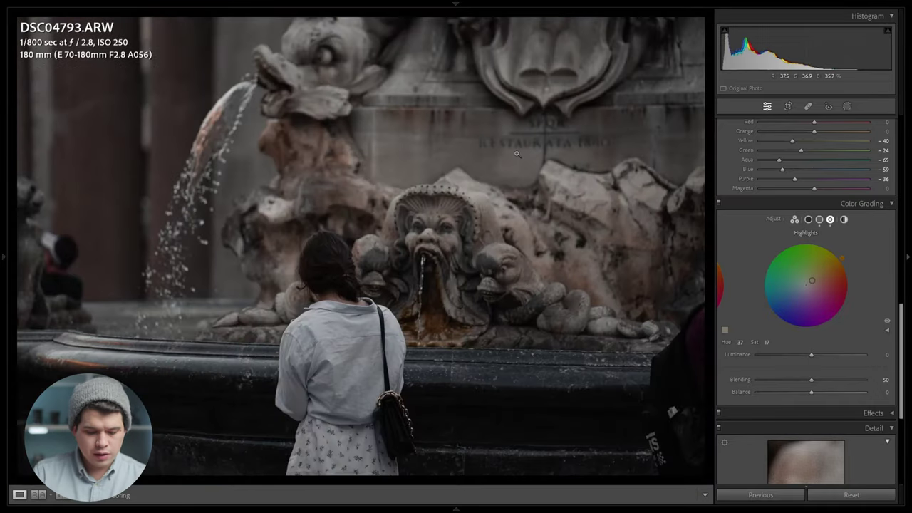
pyautogui.press('y')
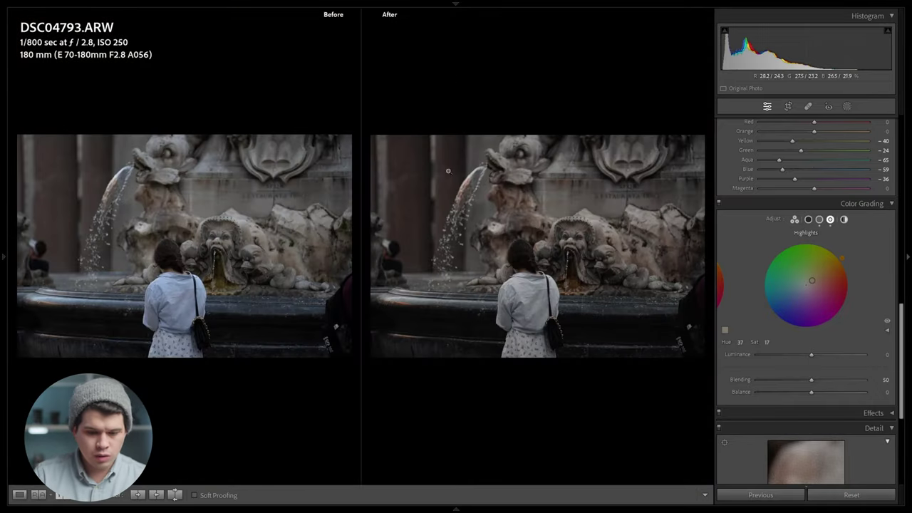
pyautogui.click(541, 280)
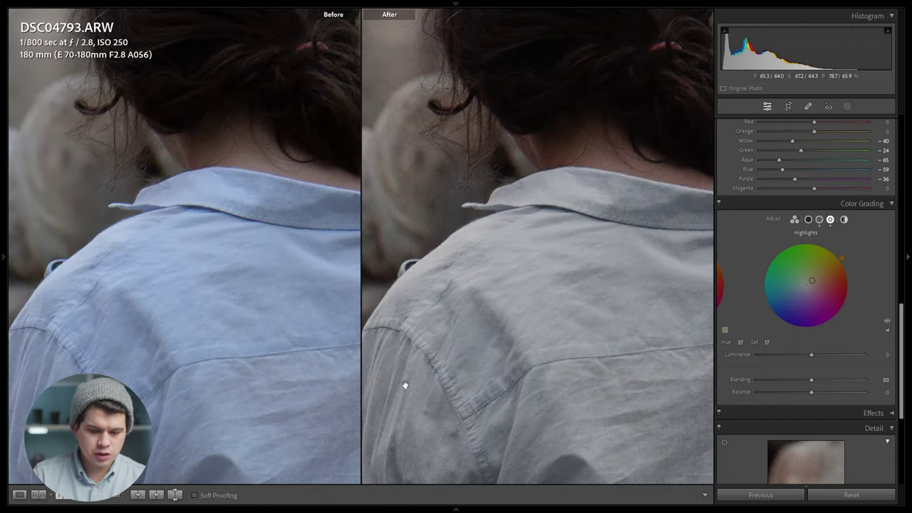
pyautogui.click(556, 240)
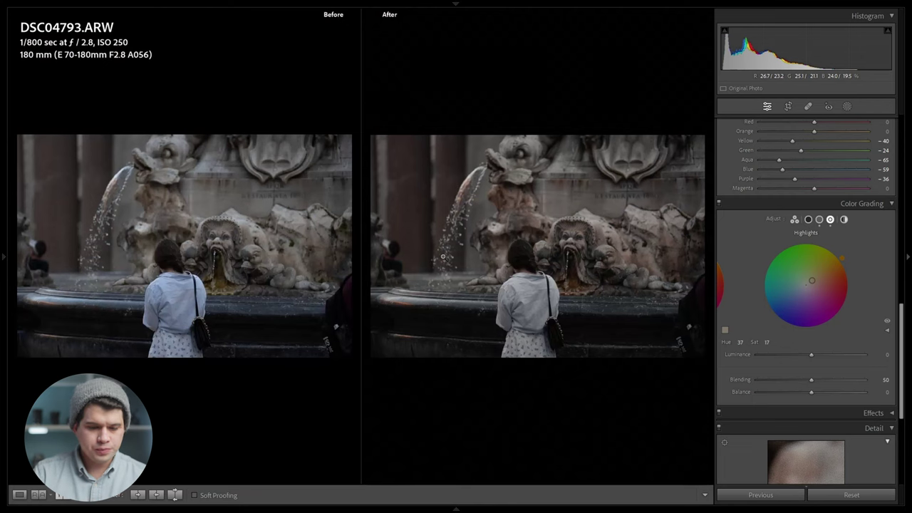
# Step: Start creating a new preset from the fountain photo's current settings
pyautogui.moveTo(0, 243)
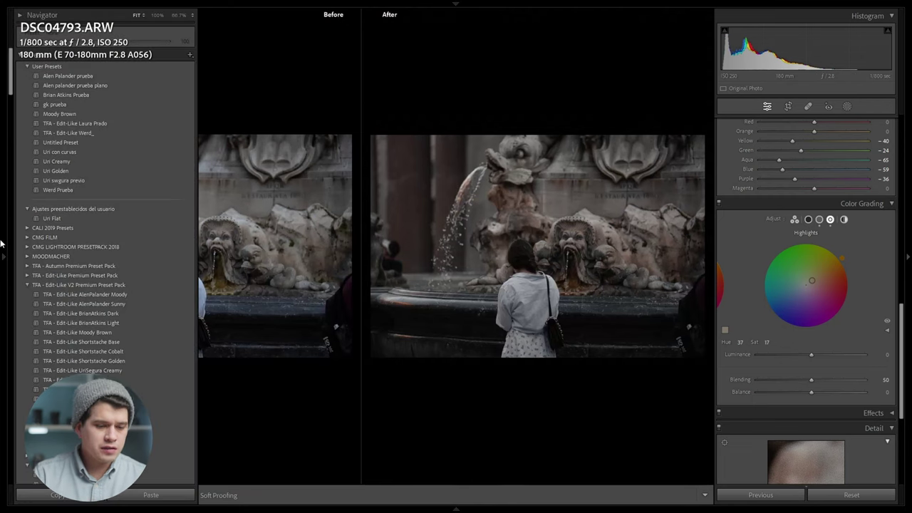
pyautogui.click(191, 55)
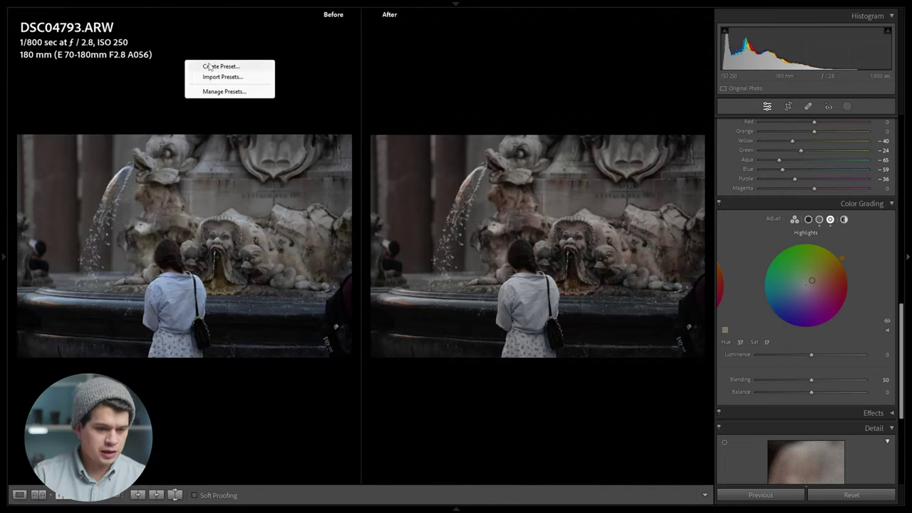
pyautogui.click(211, 66)
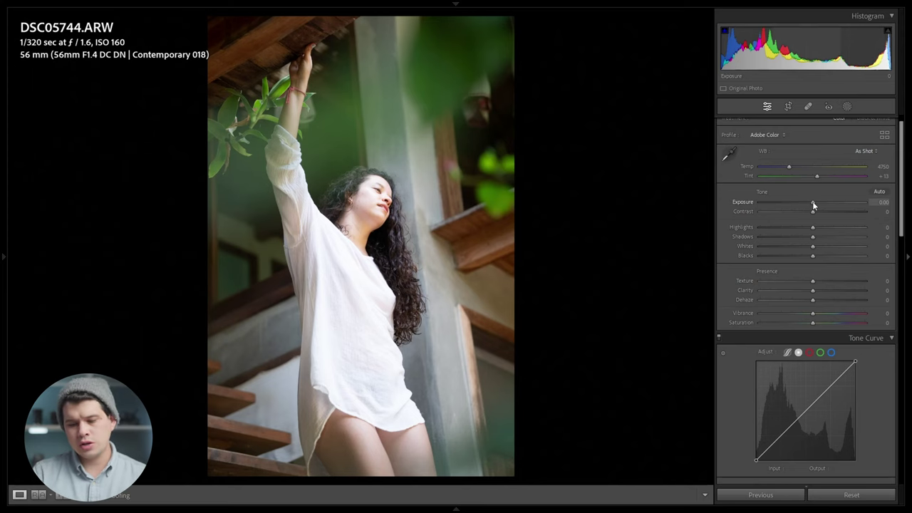
# Step: On the photo of the woman in the white shirt, set Exposure to -0.61, apply the UriSegura Golden preset and check her face up close
pyautogui.moveTo(811, 204); pyautogui.dragTo(806, 205)
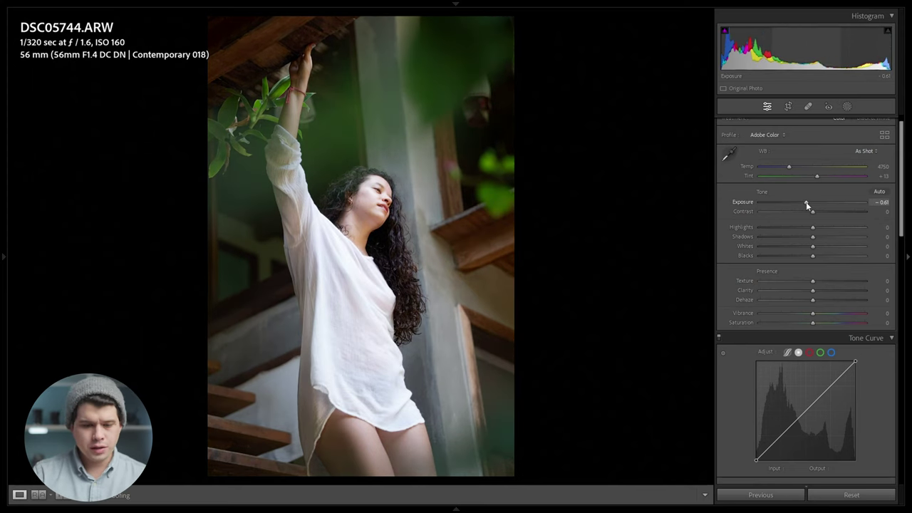
pyautogui.moveTo(1, 378)
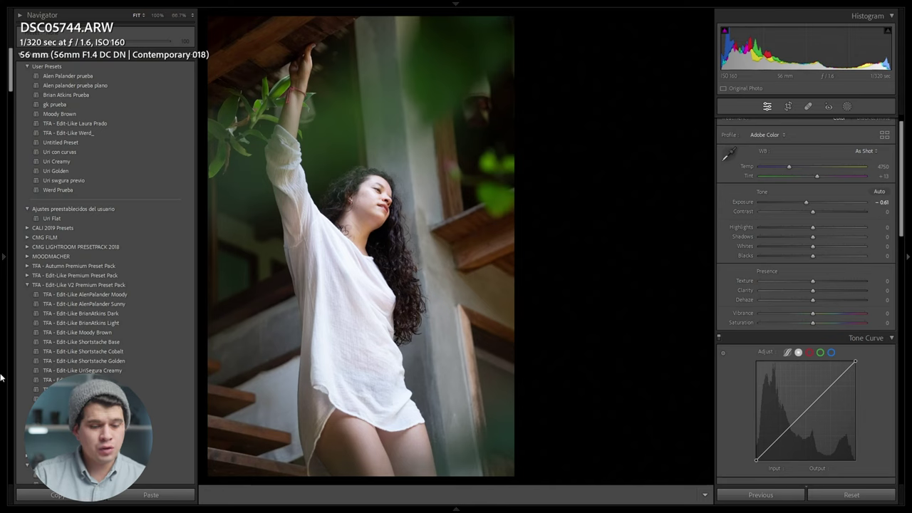
pyautogui.click(36, 389)
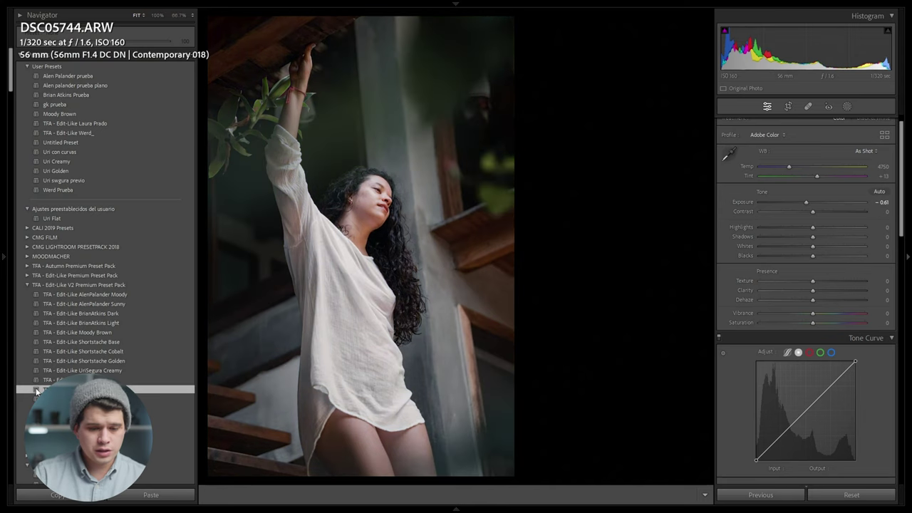
pyautogui.click(35, 388)
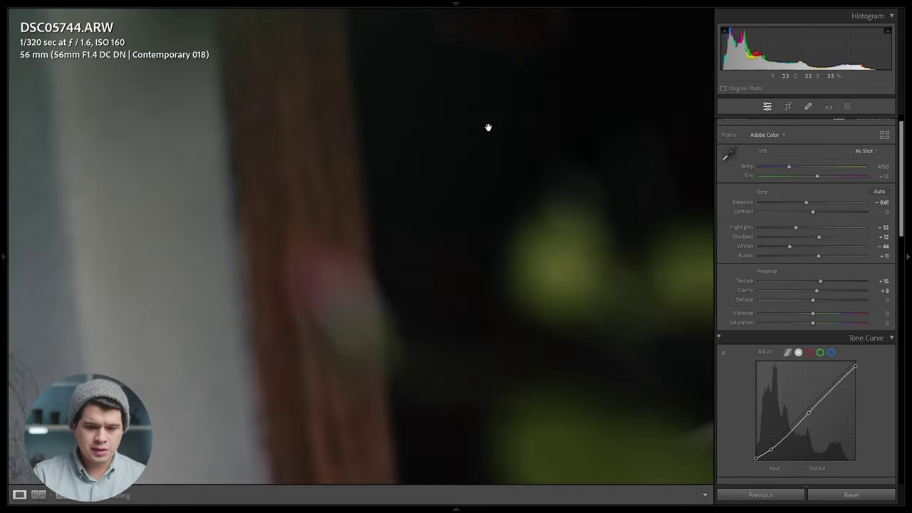
pyautogui.click(488, 128)
pyautogui.click(394, 203)
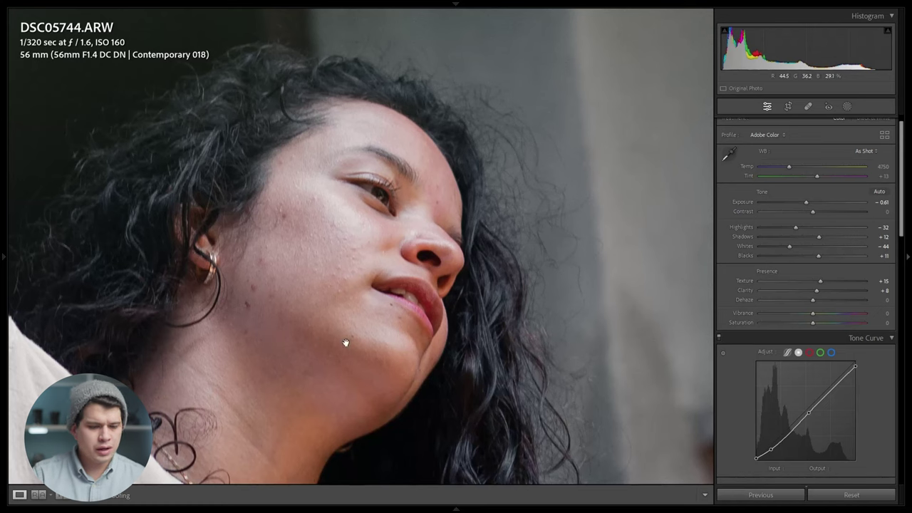
pyautogui.click(383, 330)
# Step: Apply the UriSegura Creamy preset to the photo of the woman in white and inspect her face and the background up close
pyautogui.moveTo(2, 314)
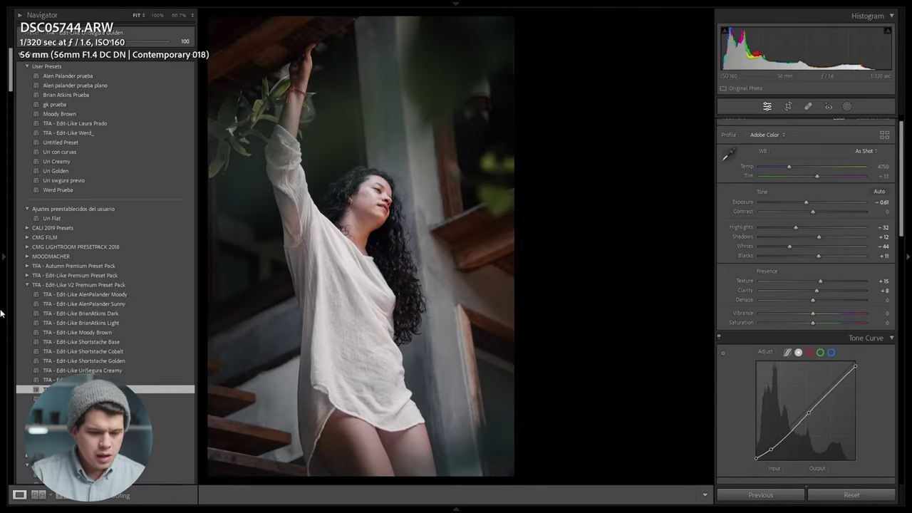
pyautogui.click(22, 370)
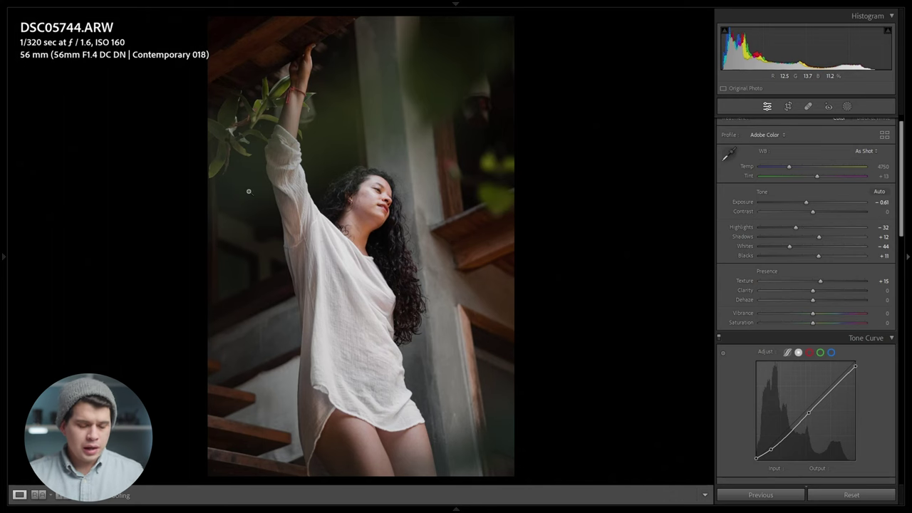
pyautogui.click(228, 306)
pyautogui.click(229, 304)
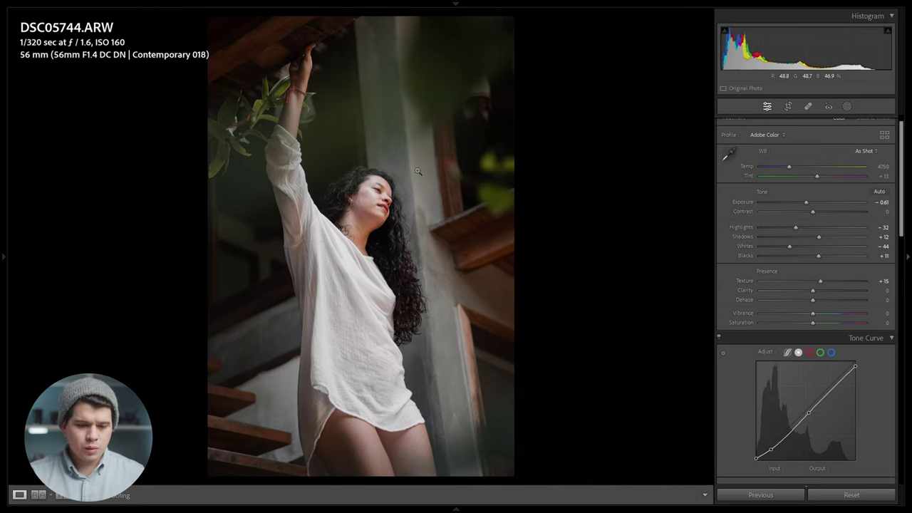
pyautogui.click(374, 216)
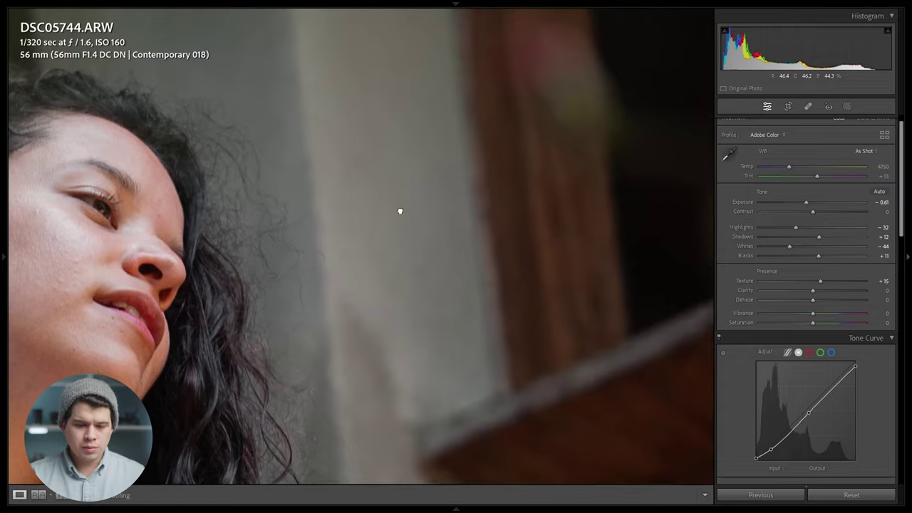
pyautogui.click(400, 210)
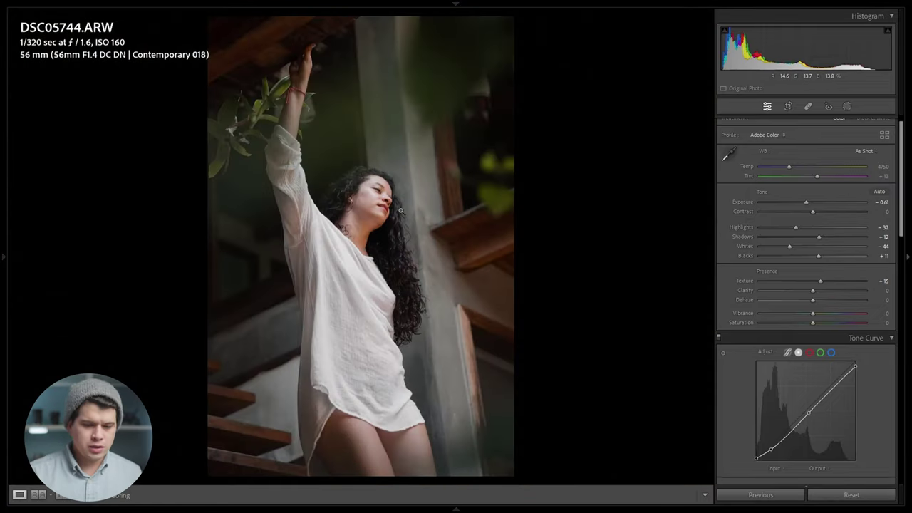
# Step: Apply the UriSegura Golden preset to the Pentax camera photo and compare the hand's skin tones before and after
pyautogui.press('Right')
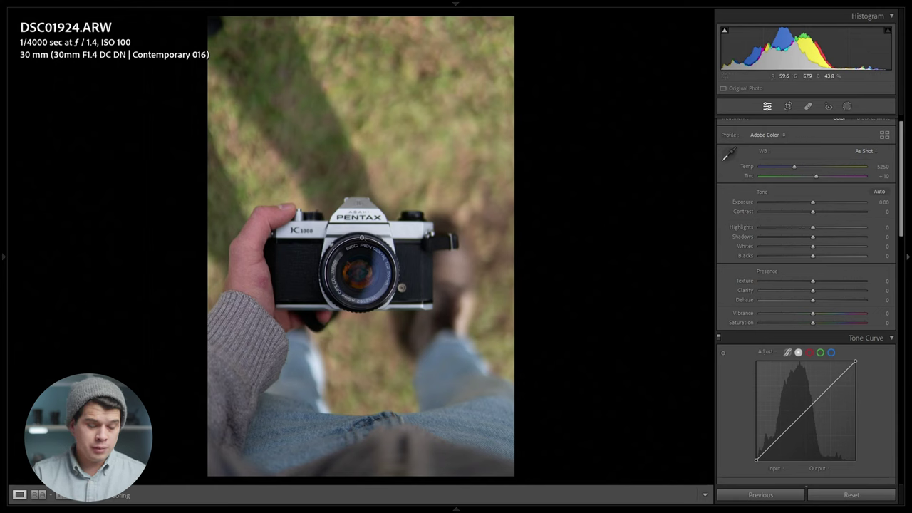
pyautogui.moveTo(2, 255)
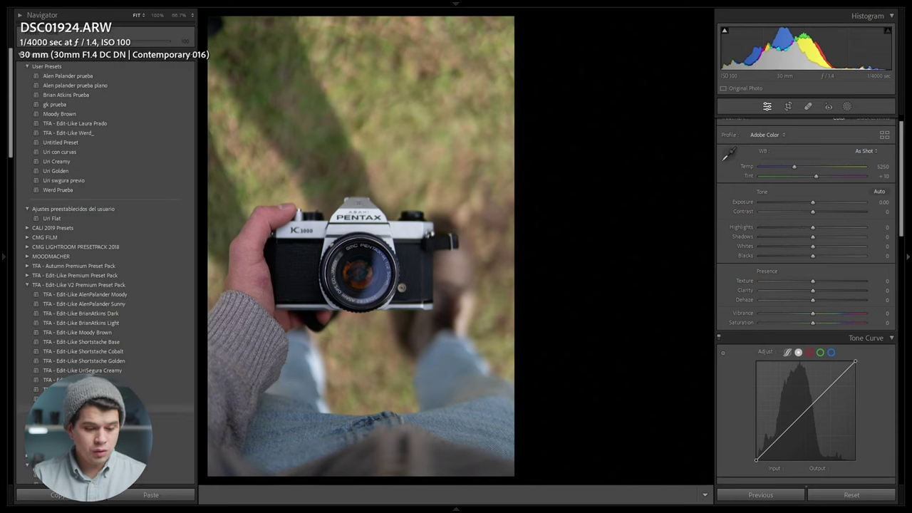
pyautogui.click(85, 418)
pyautogui.press('y')
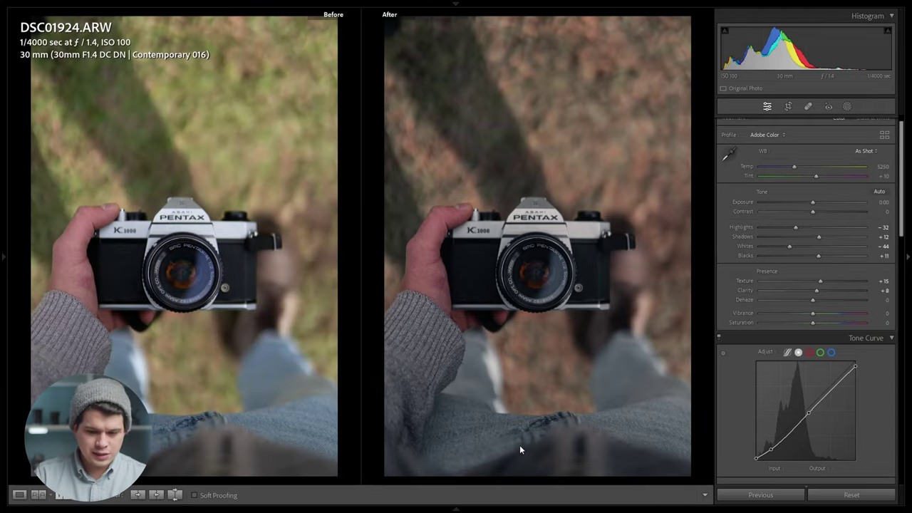
pyautogui.click(434, 220)
pyautogui.moveTo(434, 220); pyautogui.dragTo(592, 41)
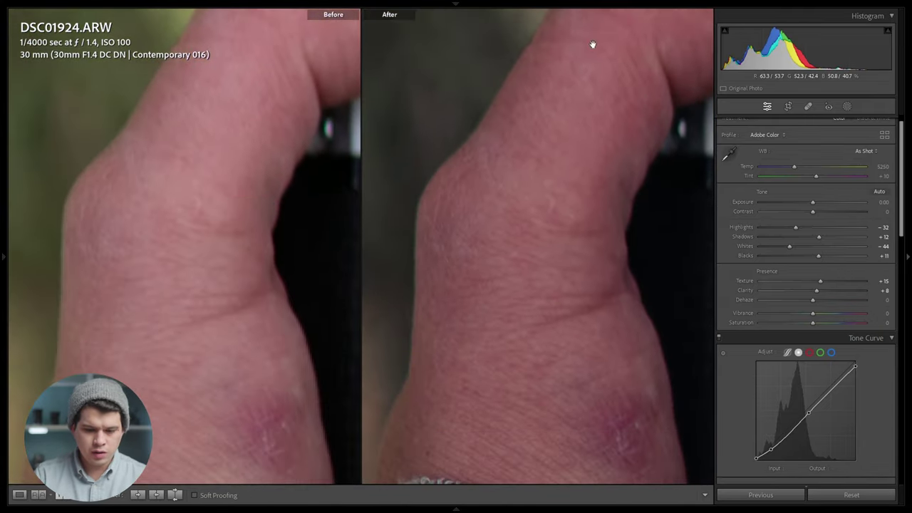
pyautogui.click(539, 252)
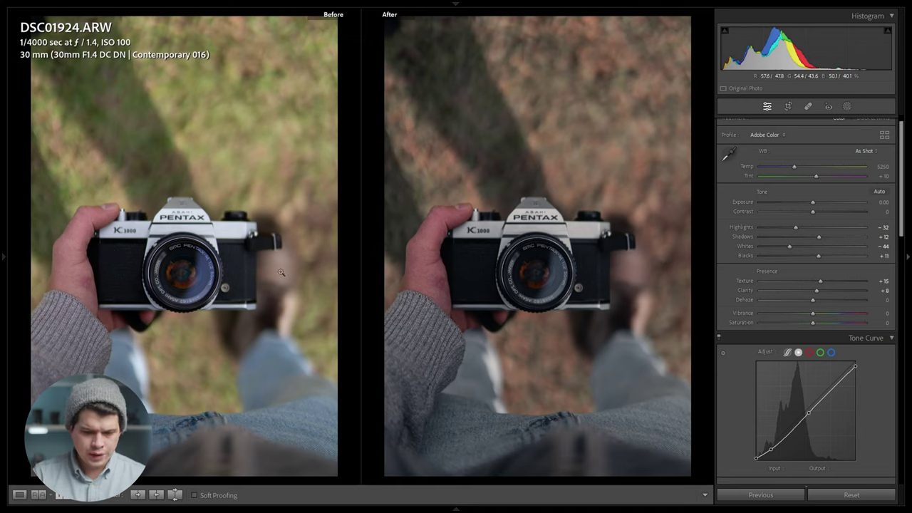
# Step: Apply the UriSegura Creamy preset to the Pentax camera photo
pyautogui.moveTo(2, 310)
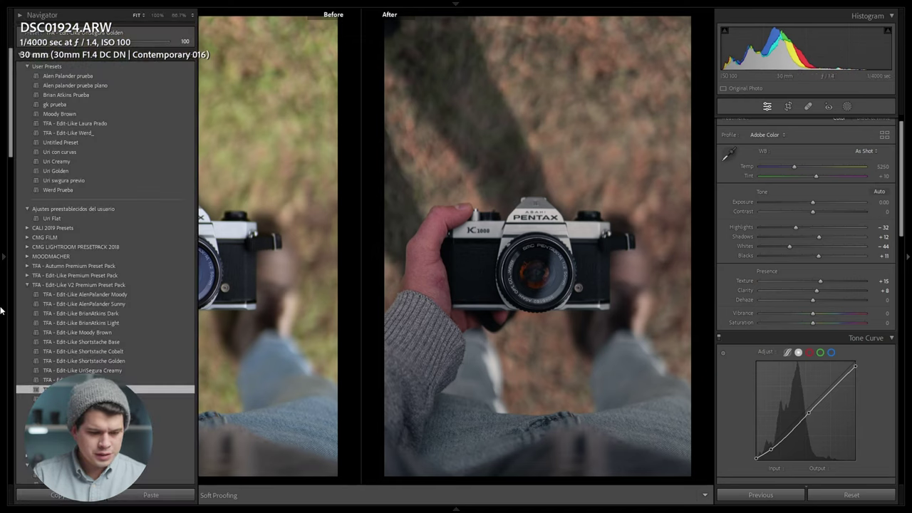
pyautogui.click(28, 371)
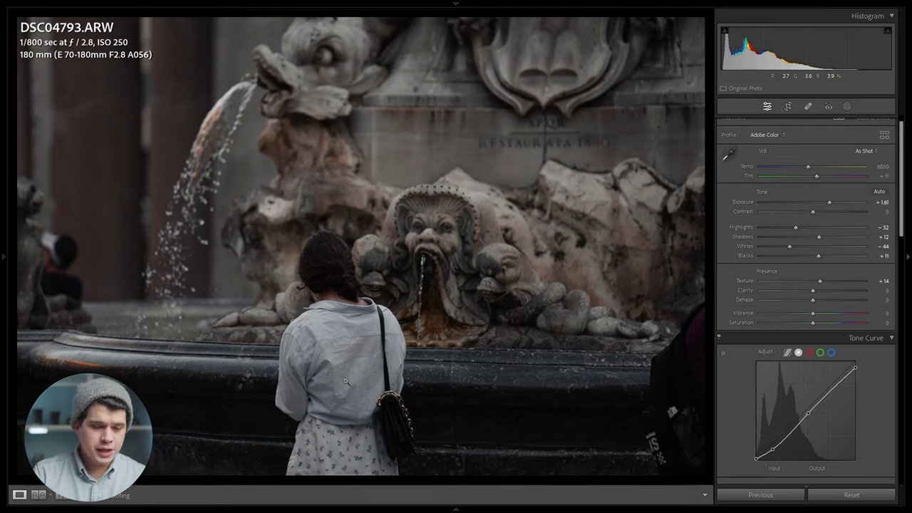
# Step: On the fountain photo, set Highlights to -70 and Shadows to +90
pyautogui.moveTo(1, 322)
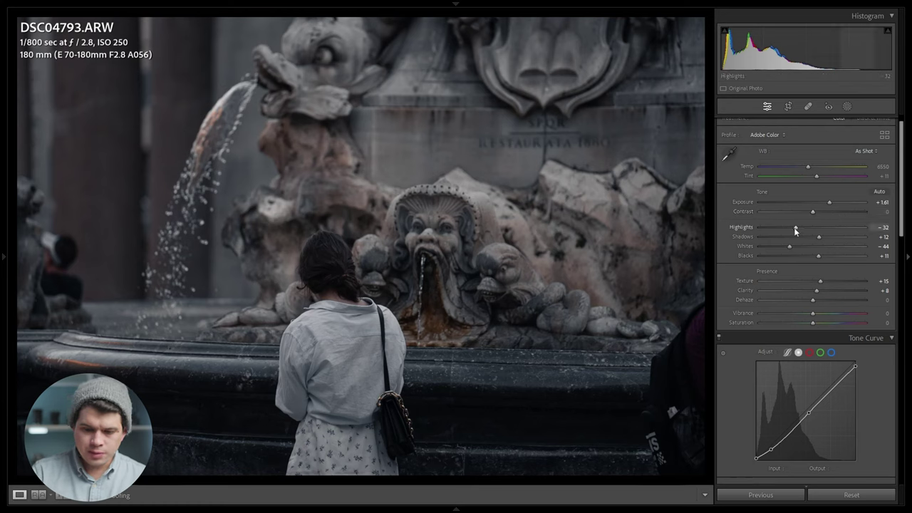
pyautogui.moveTo(794, 226); pyautogui.dragTo(792, 228)
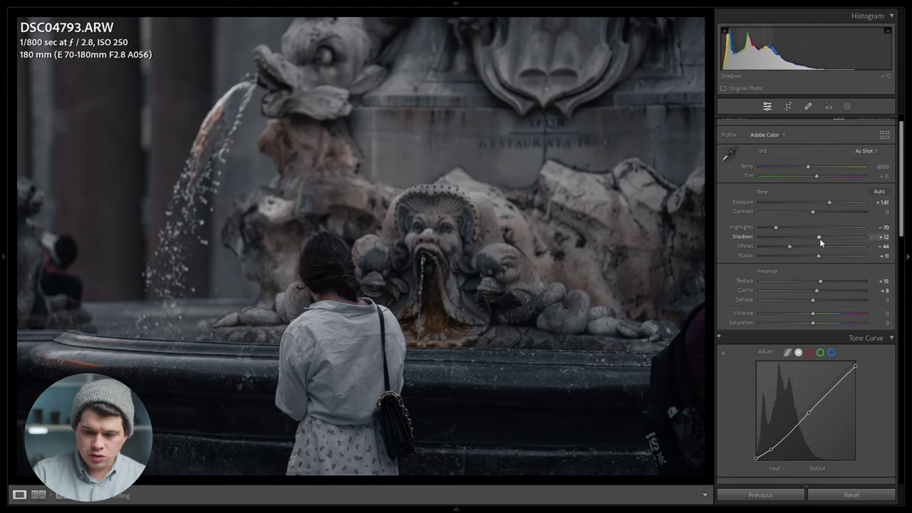
pyautogui.moveTo(820, 238); pyautogui.dragTo(827, 238)
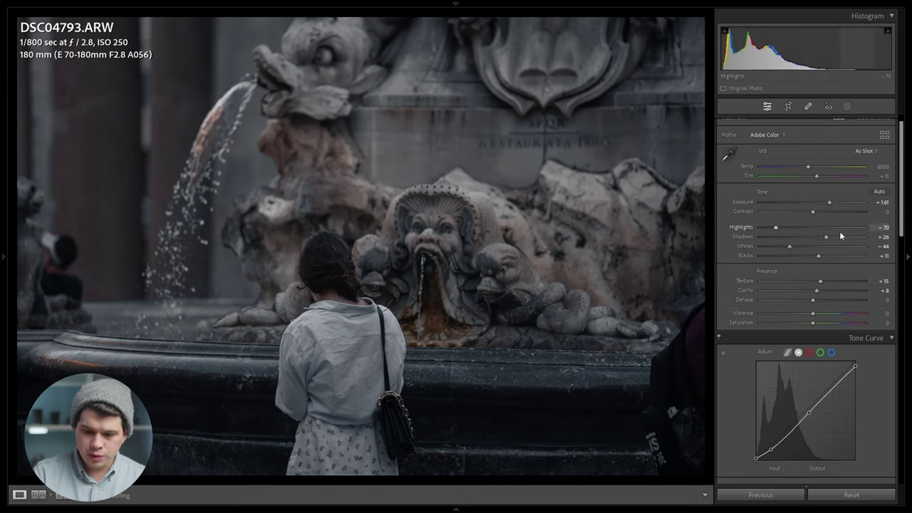
pyautogui.moveTo(848, 243); pyautogui.dragTo(862, 248)
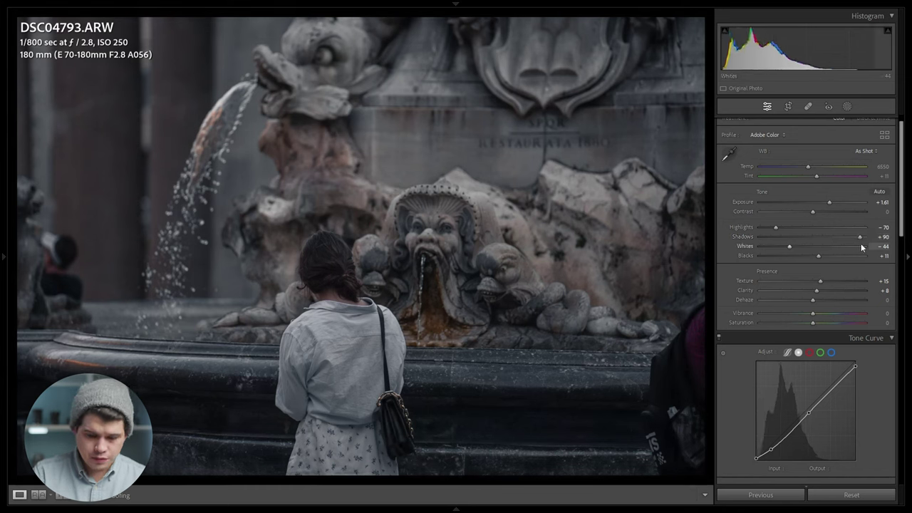
# Step: Set the fountain photo's Blacks to -11 and reset Texture and Clarity to 0
pyautogui.doubleClick(812, 255)
pyautogui.moveTo(808, 258); pyautogui.dragTo(805, 259)
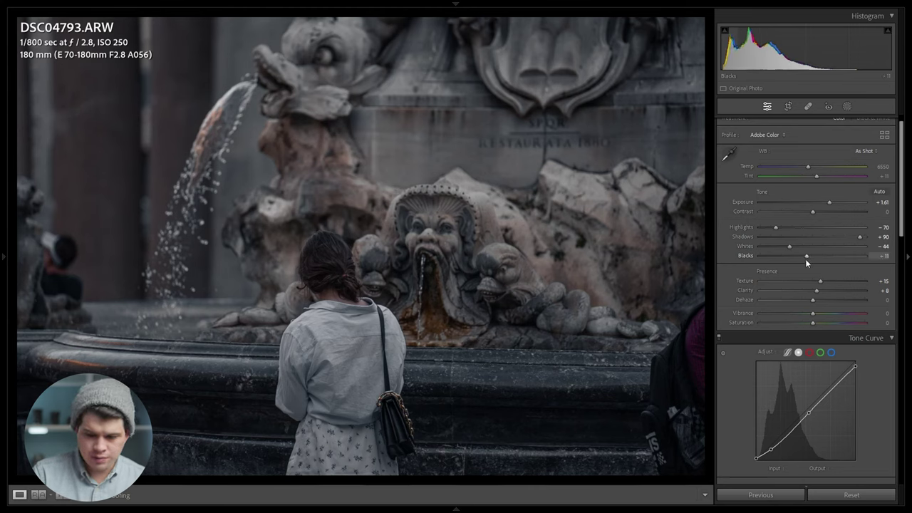
pyautogui.doubleClick(818, 288)
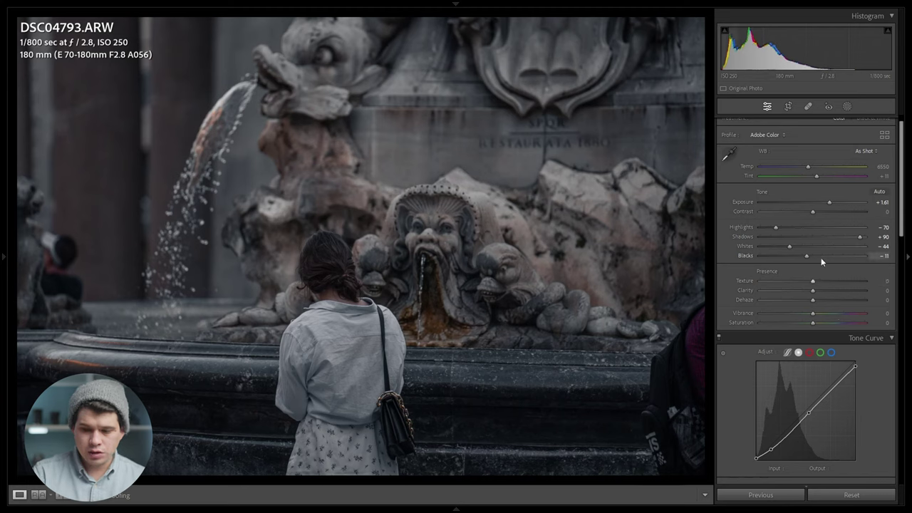
# Step: In the fountain photo's HSL hue settings, set Yellow to -100 and Green to -82
pyautogui.scroll(-10, 894, 351)
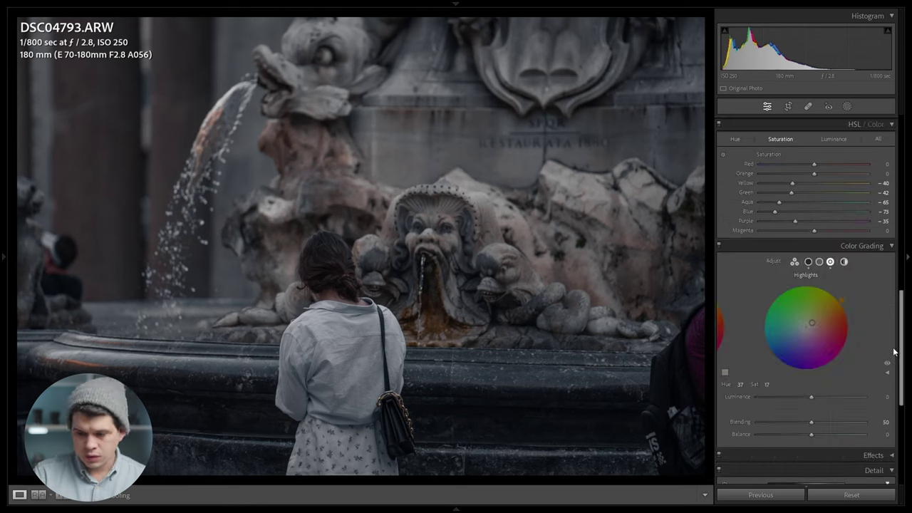
pyautogui.click(736, 139)
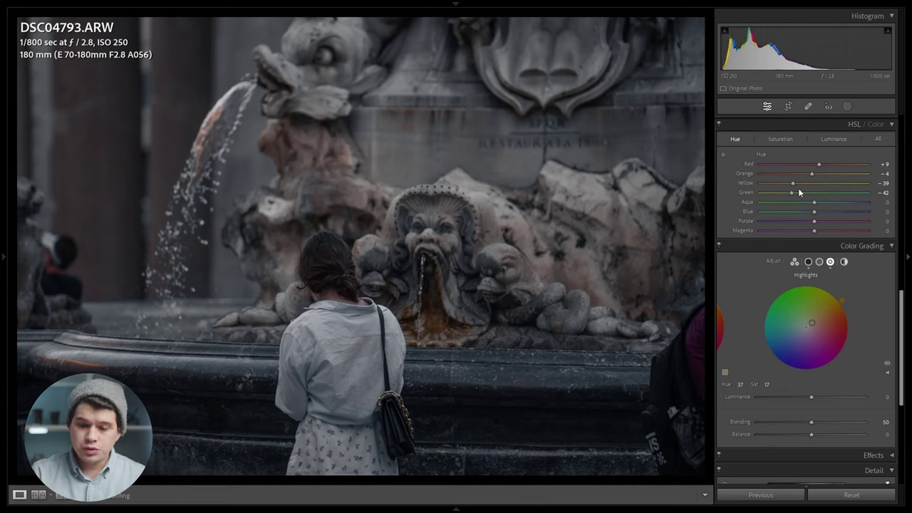
pyautogui.moveTo(783, 192); pyautogui.dragTo(771, 193)
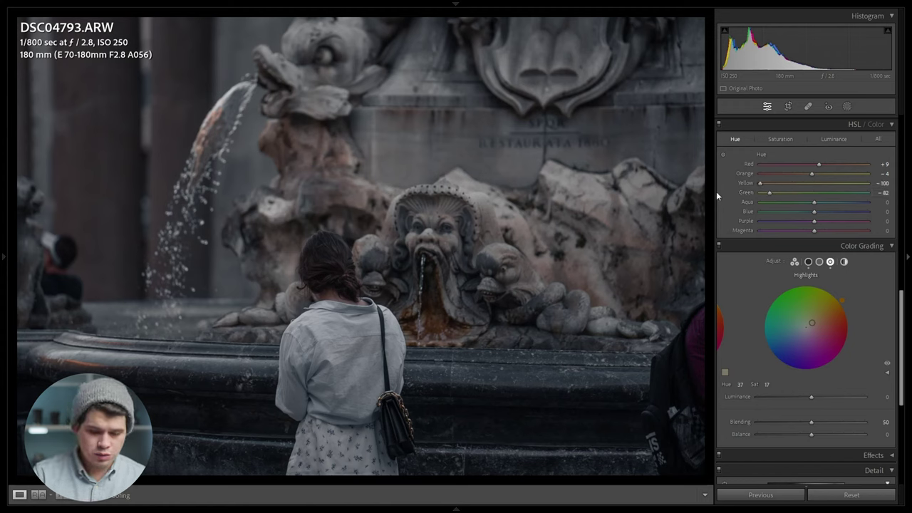
# Step: In the fountain photo's HSL saturation settings, set Yellow to -28, Green to -30 and Aqua to -56, and raise Blue slightly
pyautogui.click(779, 139)
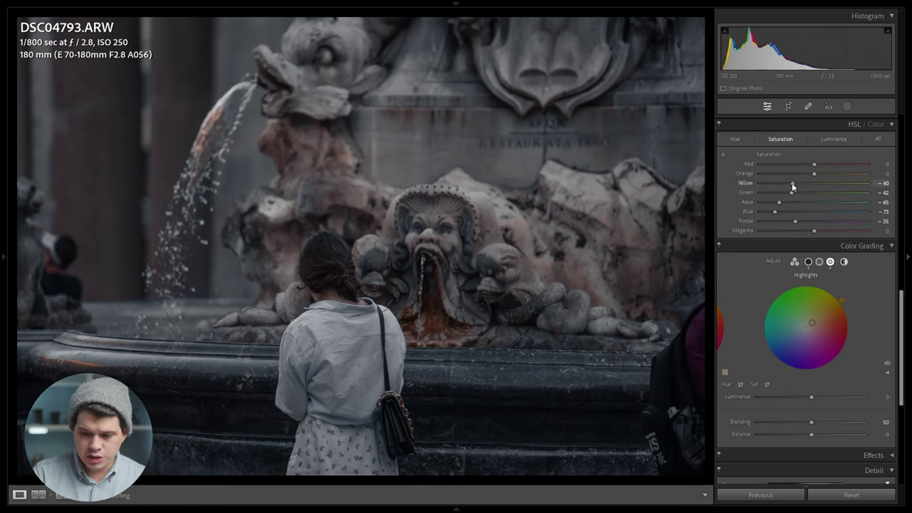
pyautogui.scroll(4, 792, 182)
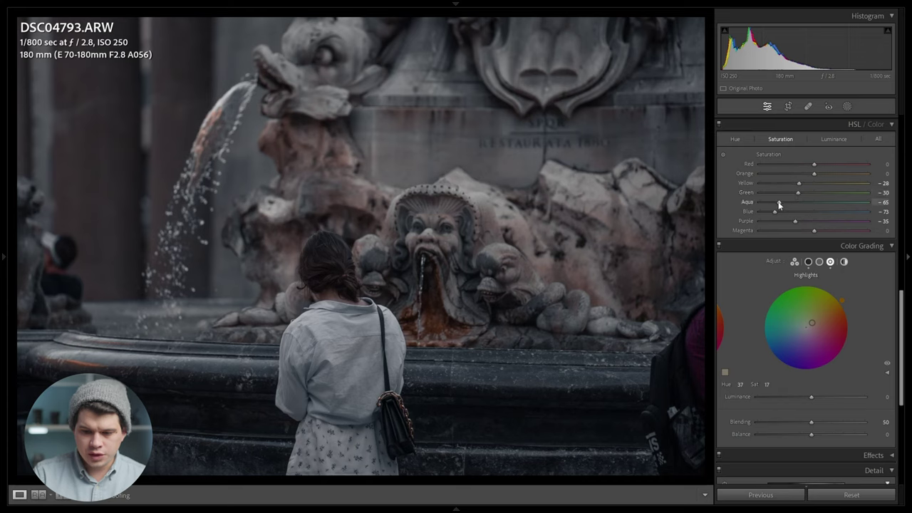
pyautogui.moveTo(780, 201); pyautogui.dragTo(783, 206)
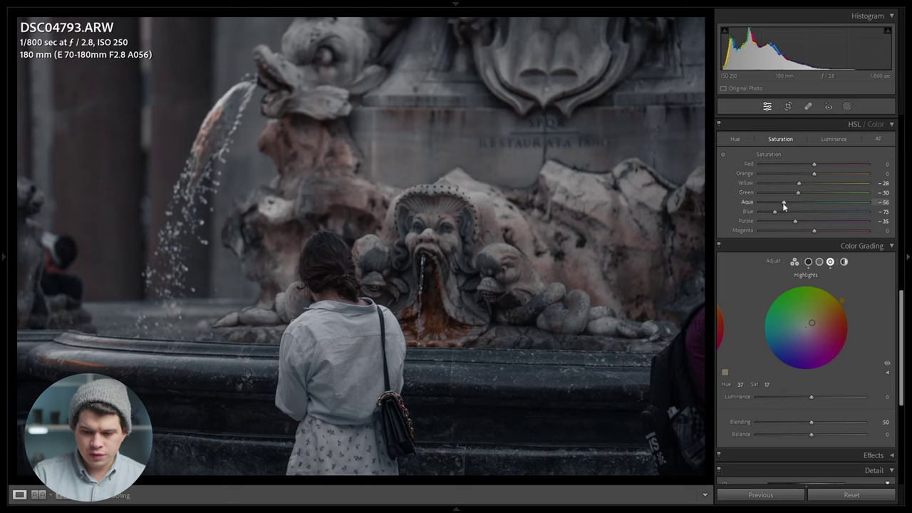
pyautogui.moveTo(776, 212); pyautogui.dragTo(783, 212)
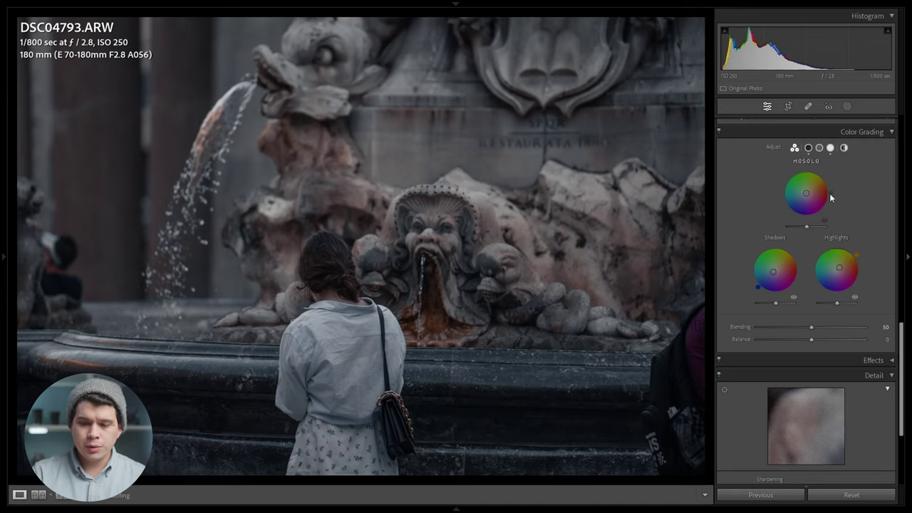
# Step: Tint the fountain photo's shadows teal in Color Grading with Hue 196 and Sat 17
pyautogui.click(809, 148)
pyautogui.moveTo(791, 218); pyautogui.dragTo(777, 224)
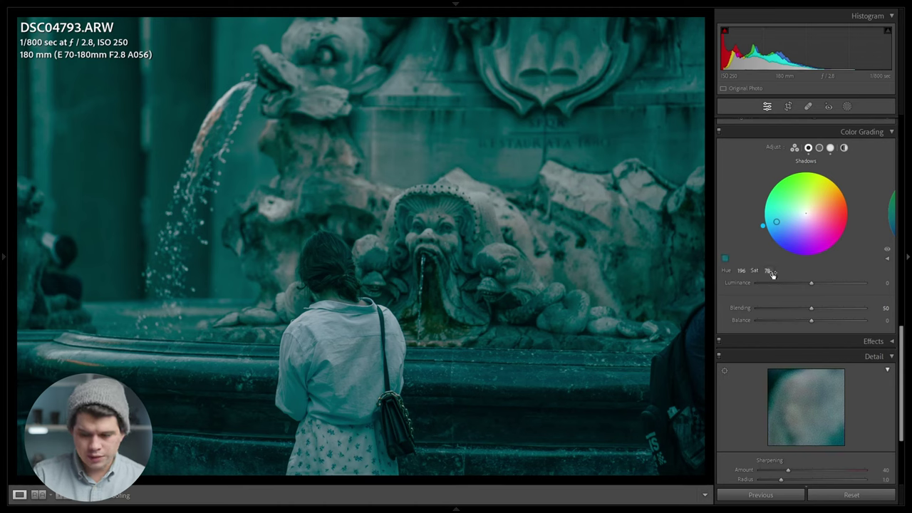
pyautogui.write('17')
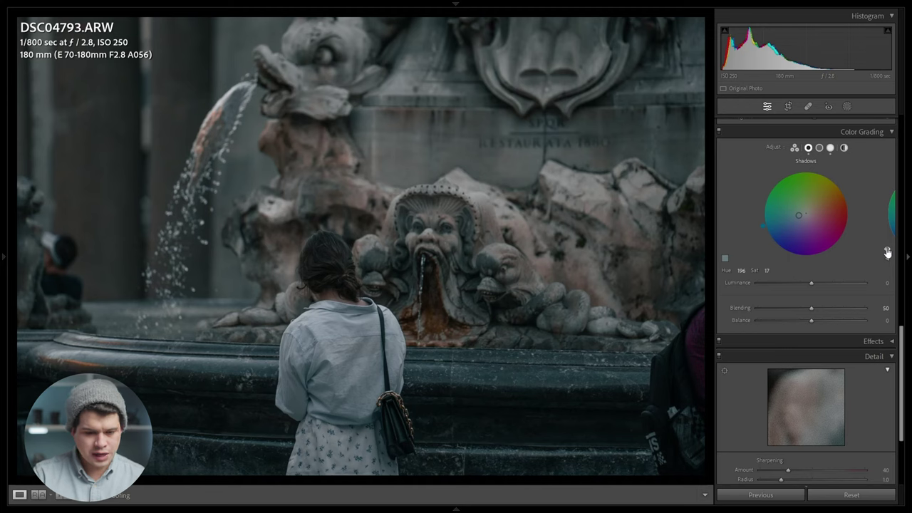
# Step: Tint the fountain photo's highlights yellow with Hue 65 and Sat 30, and compare the photo before and after
pyautogui.click(819, 148)
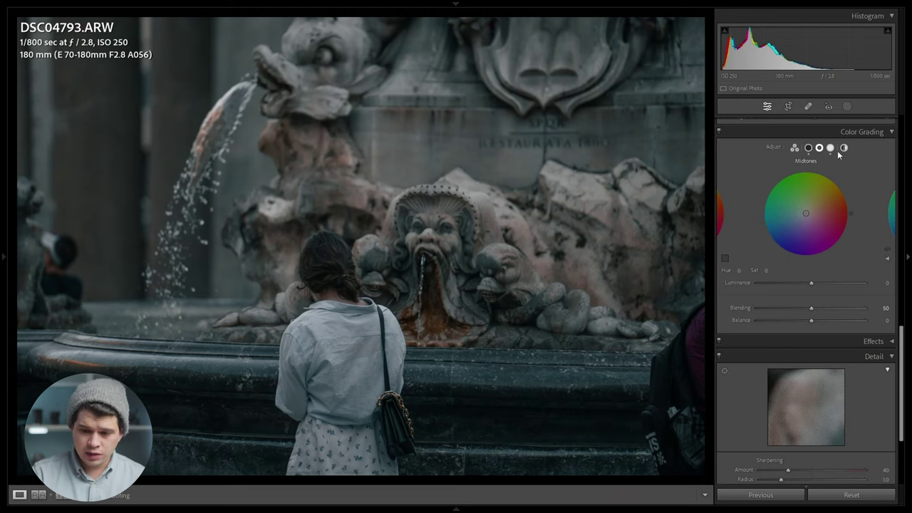
pyautogui.click(831, 147)
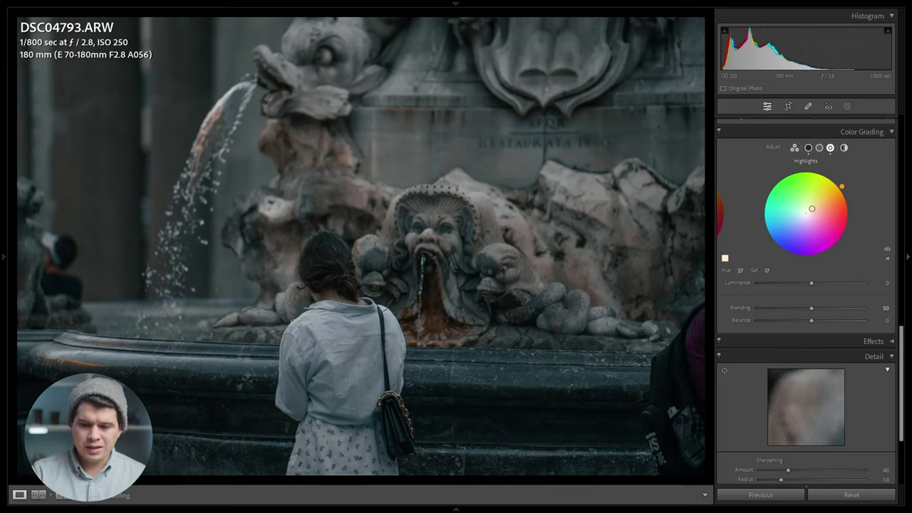
pyautogui.moveTo(834, 178); pyautogui.dragTo(828, 174)
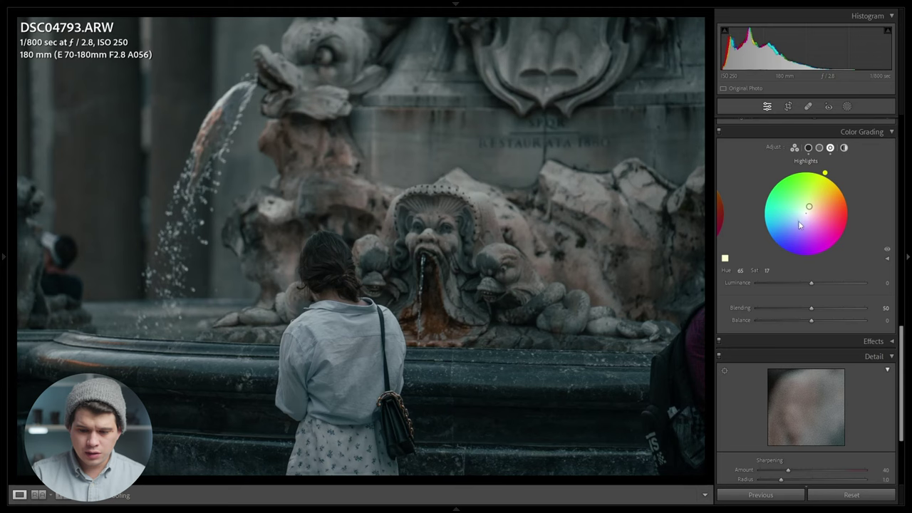
pyautogui.moveTo(802, 227); pyautogui.dragTo(822, 182)
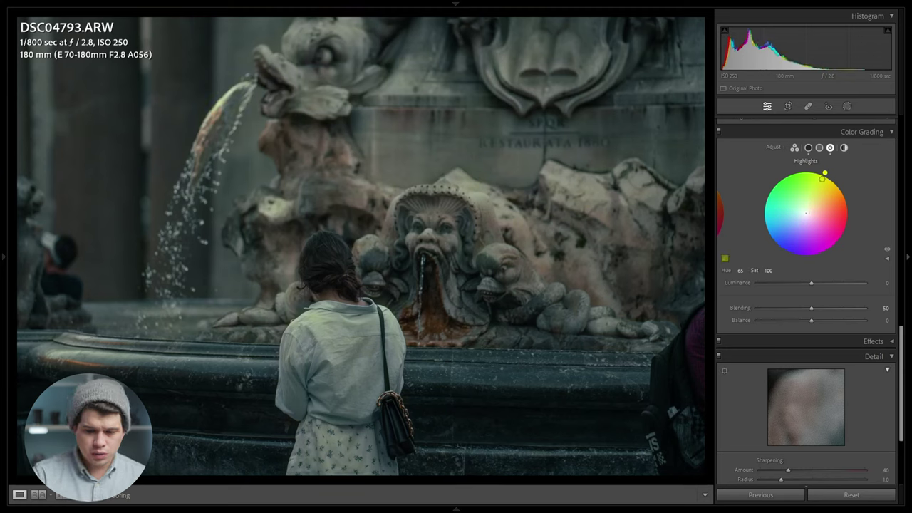
pyautogui.click(767, 271)
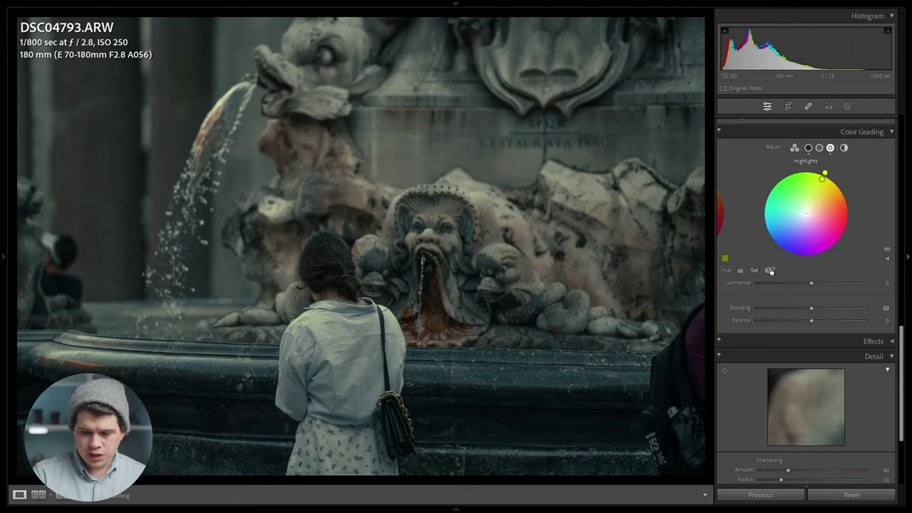
pyautogui.write('30')
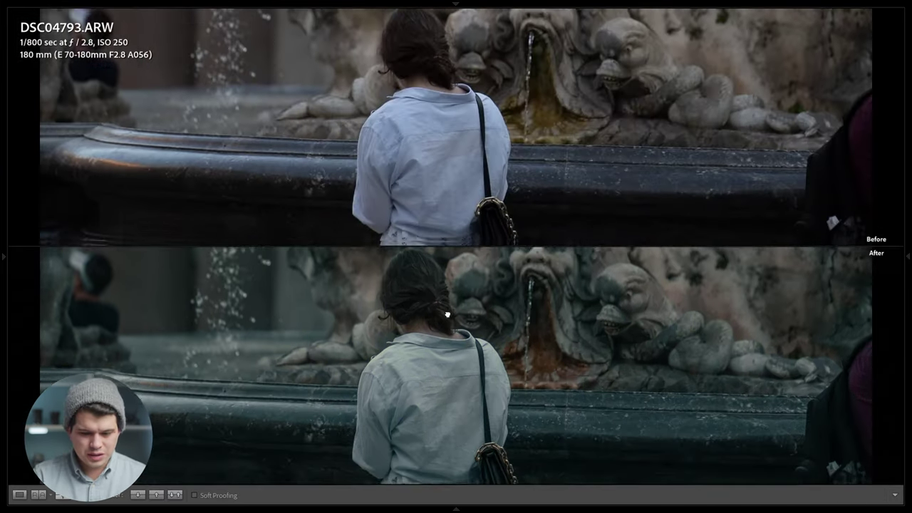
pyautogui.moveTo(447, 314); pyautogui.dragTo(440, 486)
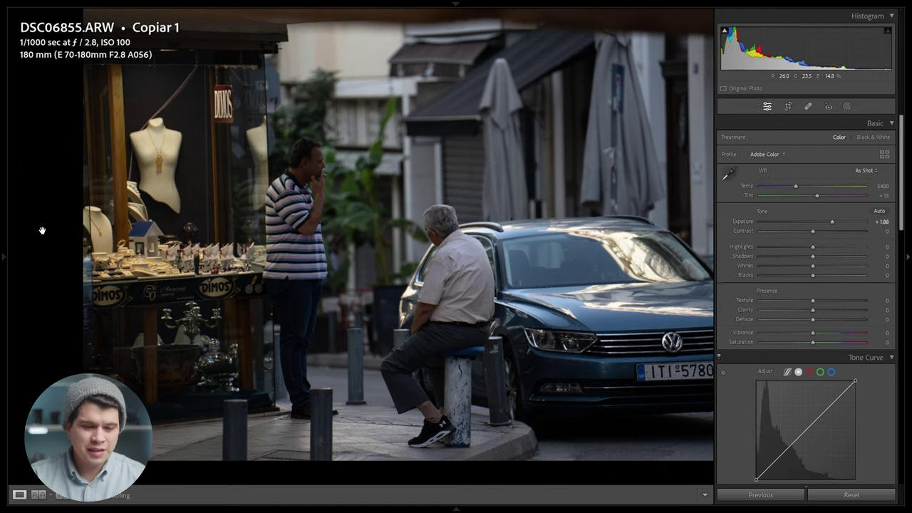
# Step: Apply the UriSegura Golden preset to the street photo with the parked car and try a blue shadow tint with Hue 225
pyautogui.moveTo(1, 192)
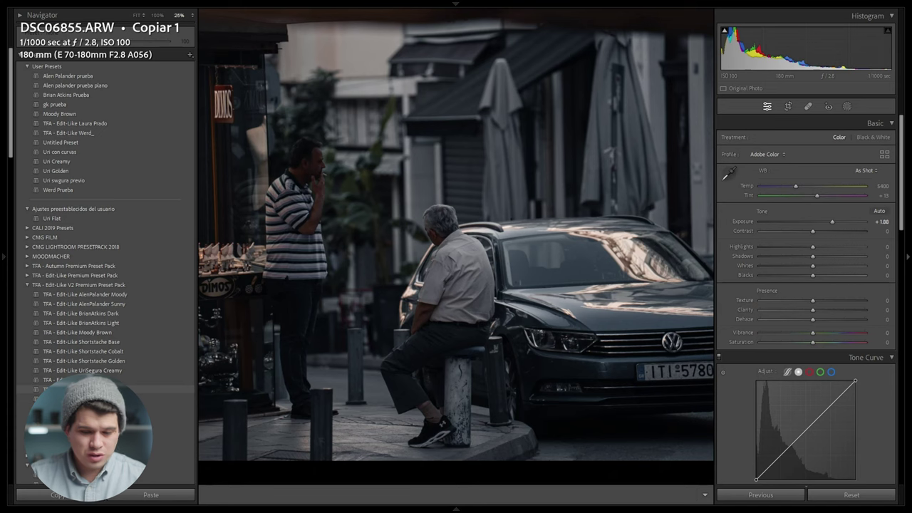
pyautogui.click(175, 389)
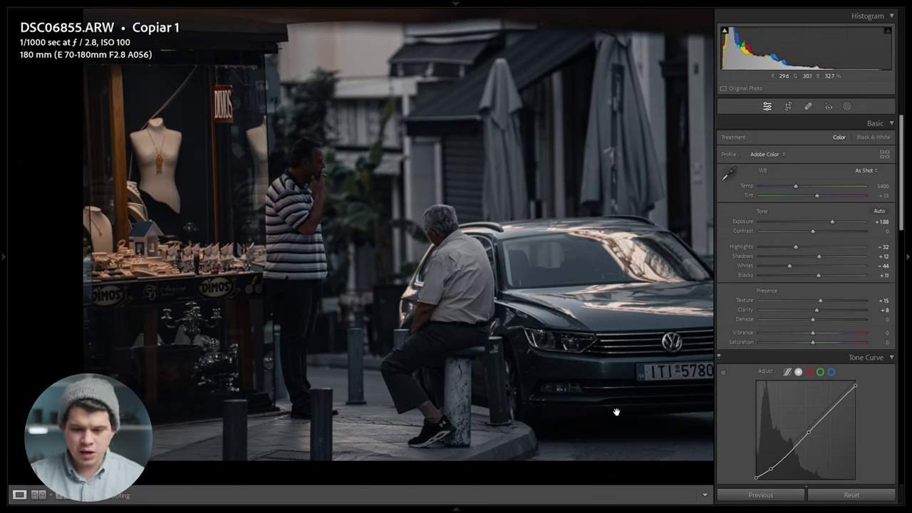
pyautogui.scroll(-10, 881, 303)
pyautogui.scroll(-5, 872, 342)
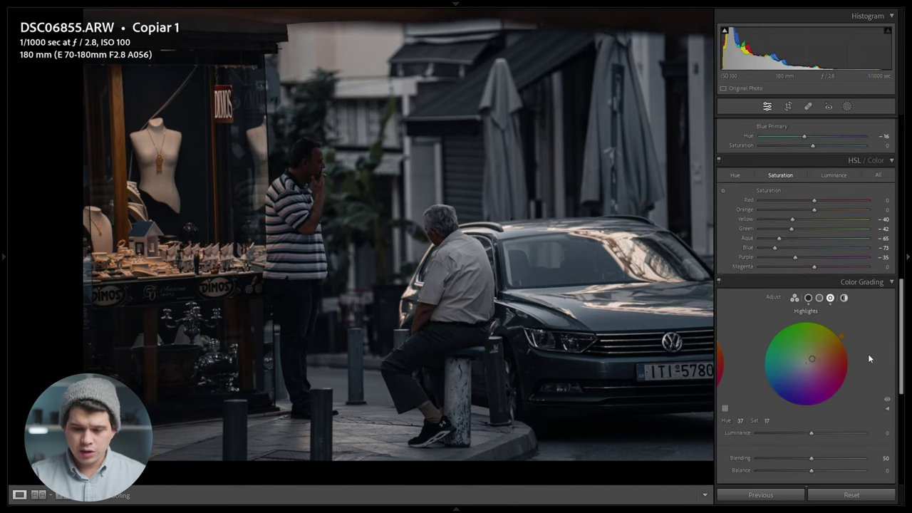
pyautogui.click(809, 298)
pyautogui.moveTo(806, 363); pyautogui.dragTo(792, 377)
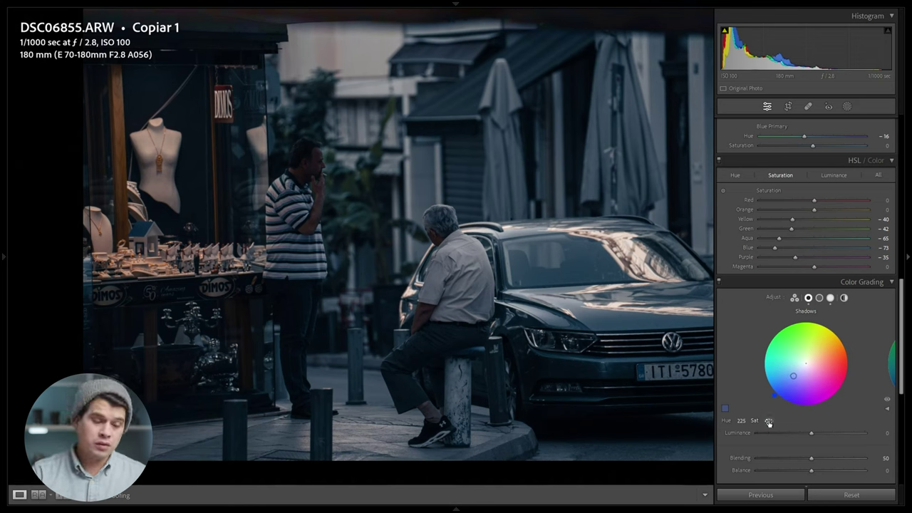
# Step: Apply the UriSegura Creamy preset to the street photo with the parked car
pyautogui.moveTo(4, 257)
pyautogui.click(84, 371)
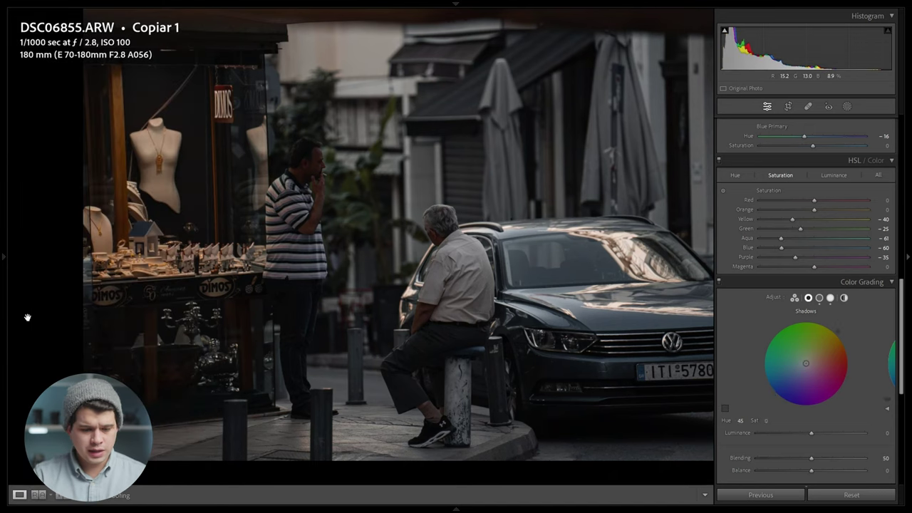
pyautogui.moveTo(2, 316)
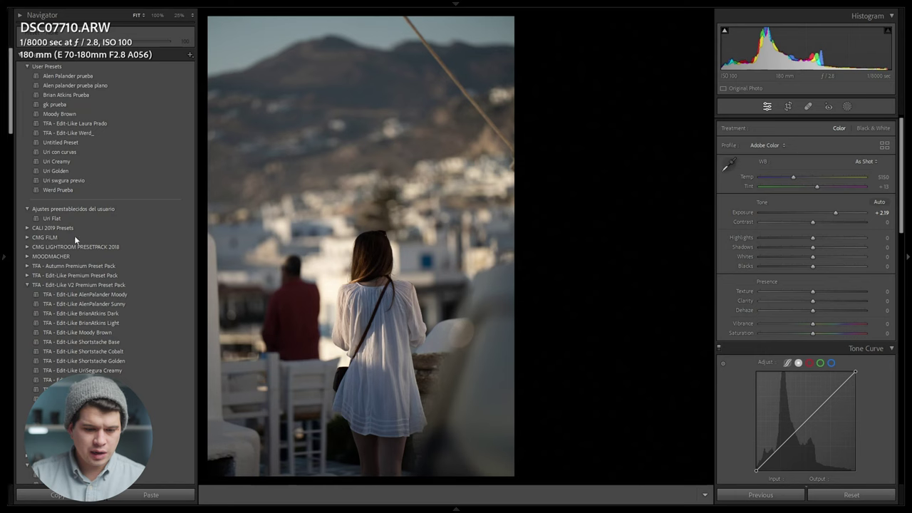
# Step: Apply the UriSegura Golden preset to the photo of the woman in the white dress and inspect her hair and dress up close
pyautogui.moveTo(2, 268)
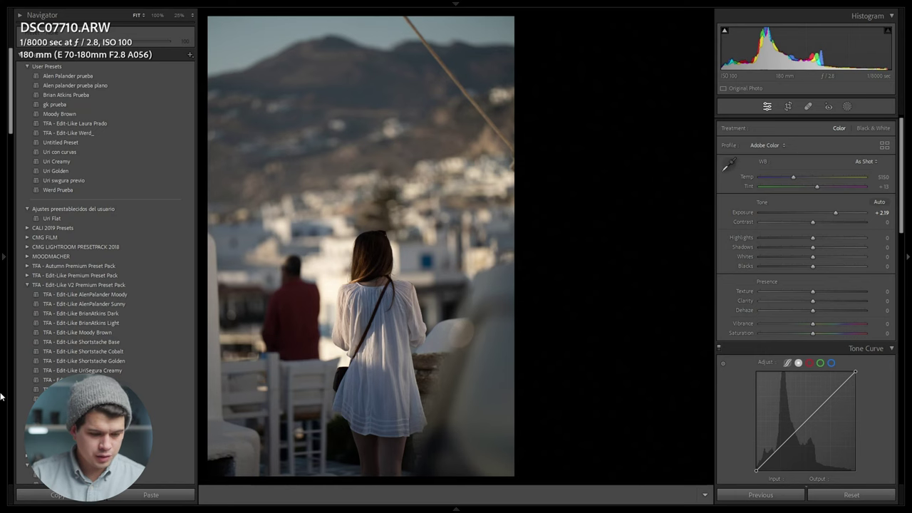
pyautogui.click(32, 390)
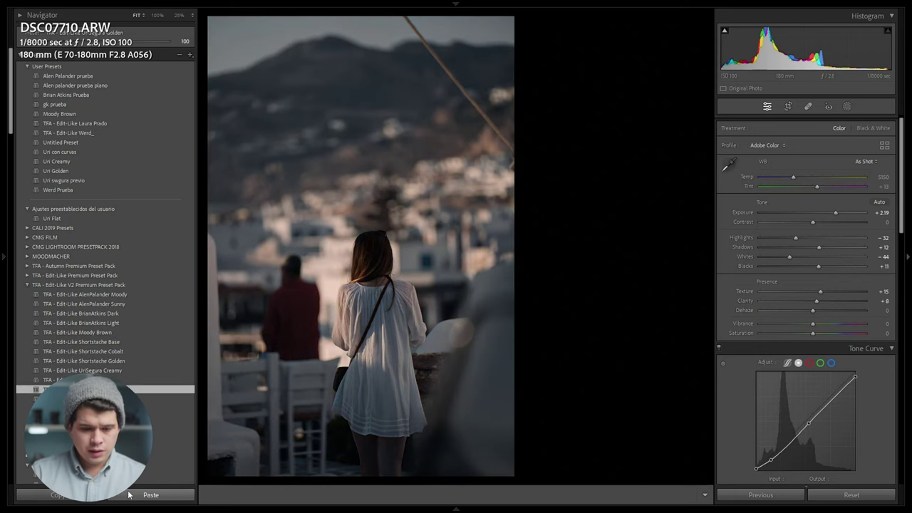
pyautogui.click(326, 274)
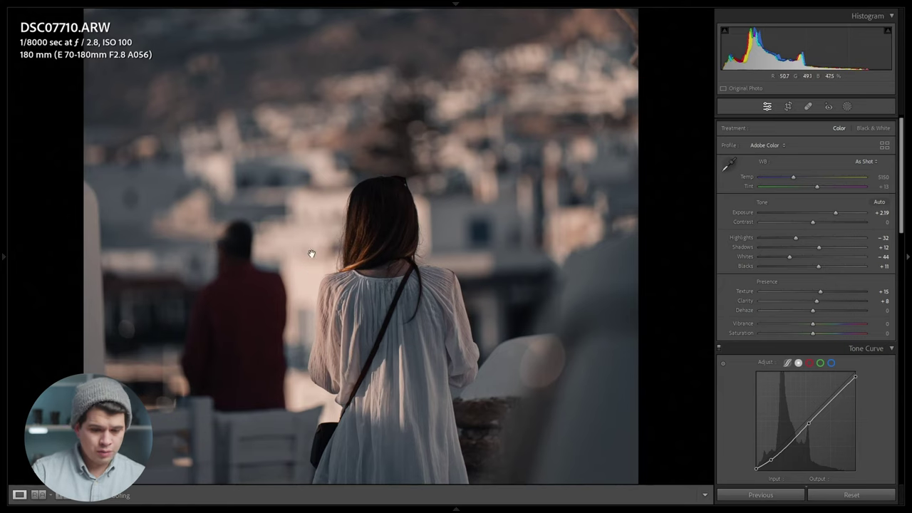
pyautogui.click(348, 257)
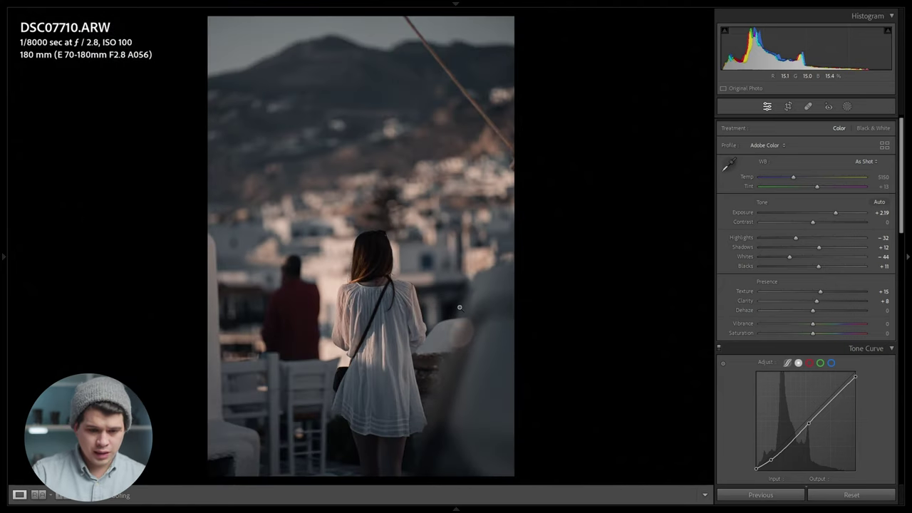
pyautogui.click(343, 333)
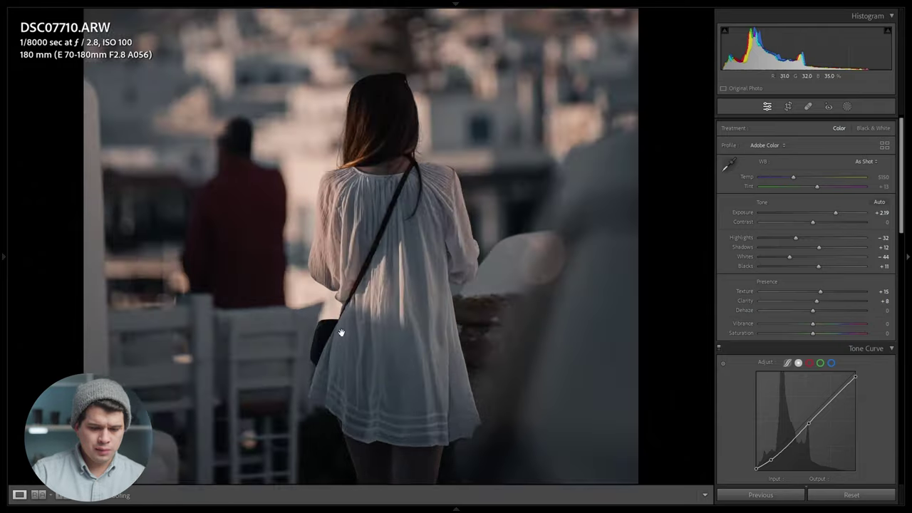
pyautogui.click(358, 276)
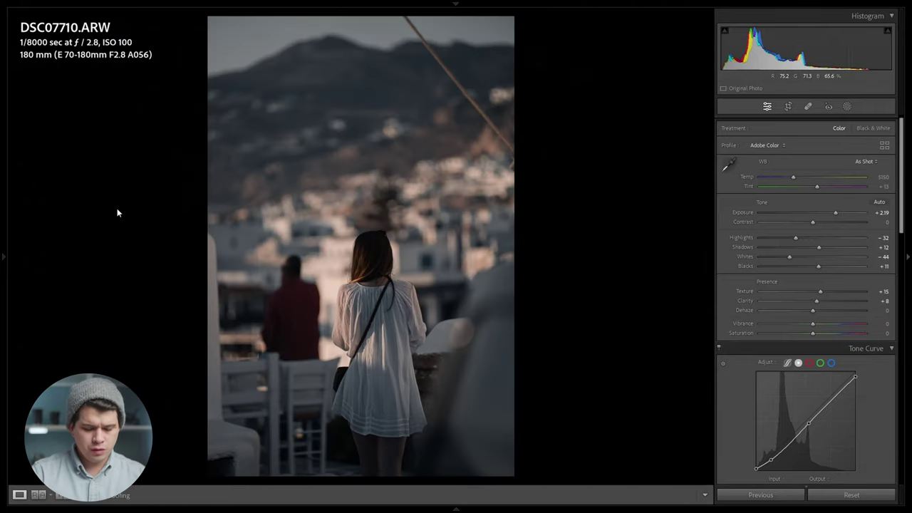
# Step: Compare the white-dress photo before and after, apply the UriSegura Creamy preset, and try the preset listed directly below it
pyautogui.press('y')
pyautogui.moveTo(3, 256)
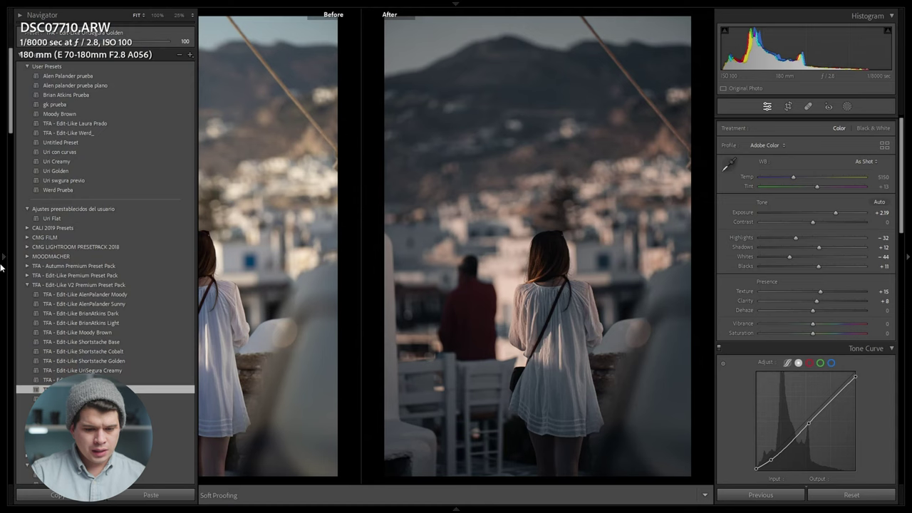
pyautogui.click(31, 372)
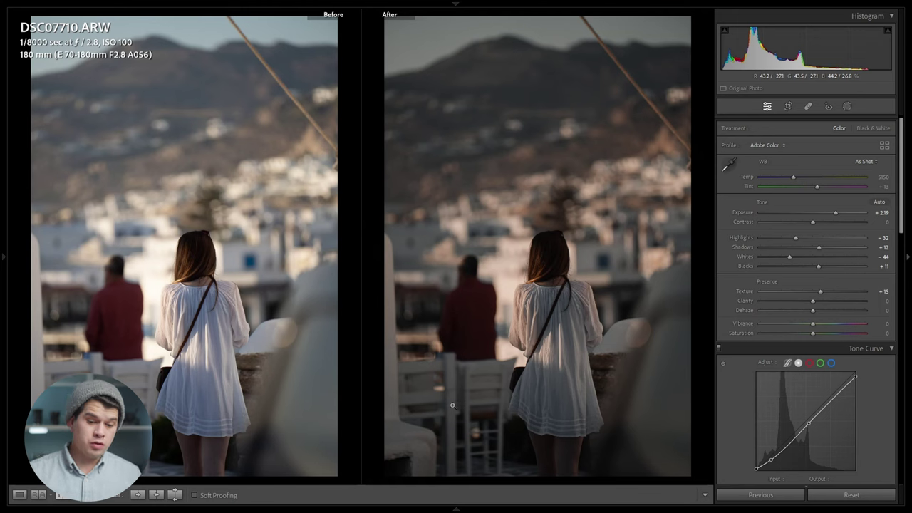
pyautogui.moveTo(3, 397)
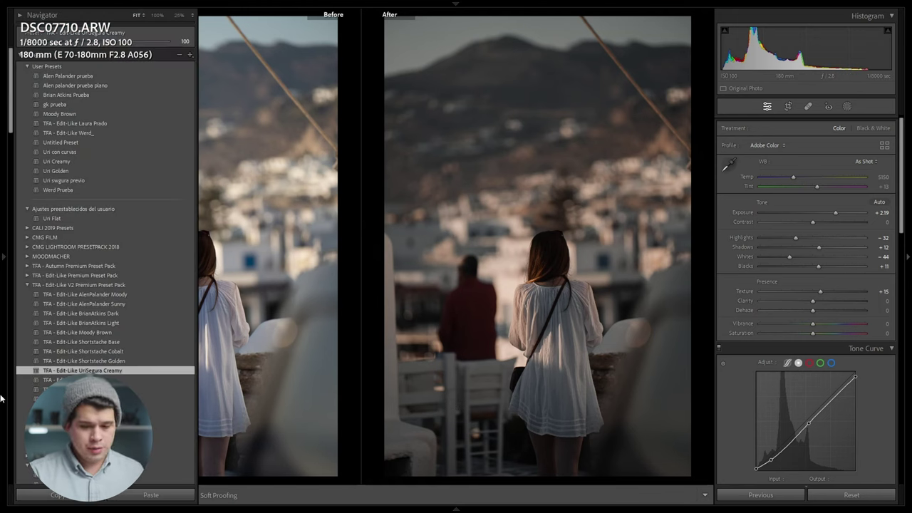
pyautogui.click(54, 380)
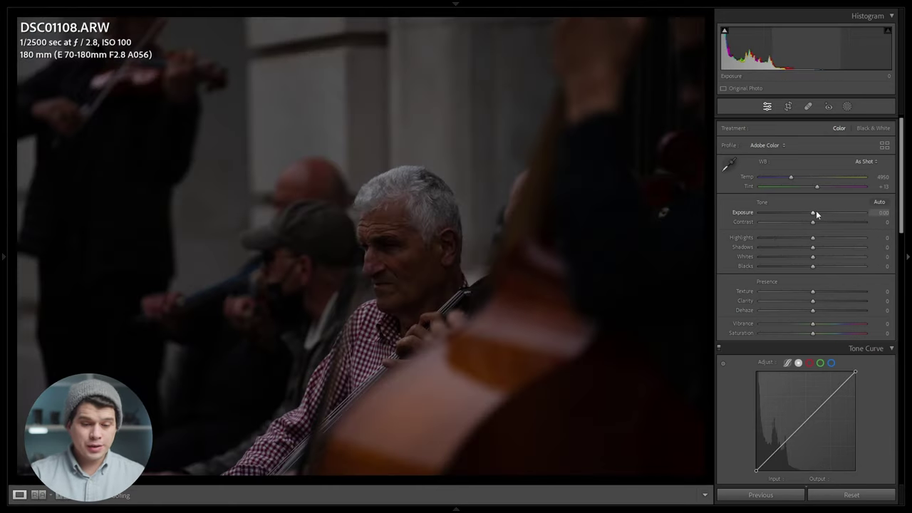
# Step: Set the street musicians photo's Exposure to +1.20 and apply the UriSegura Golden preset
pyautogui.moveTo(816, 211); pyautogui.dragTo(829, 215)
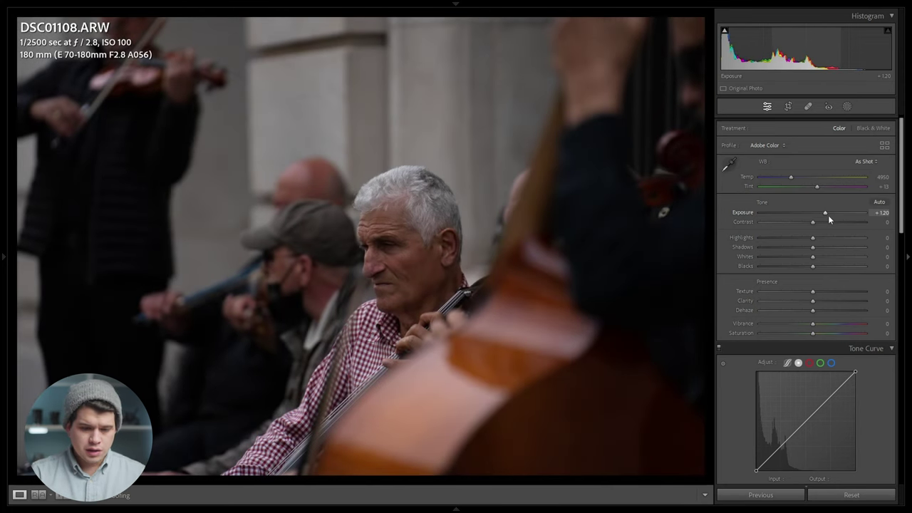
pyautogui.moveTo(1, 298)
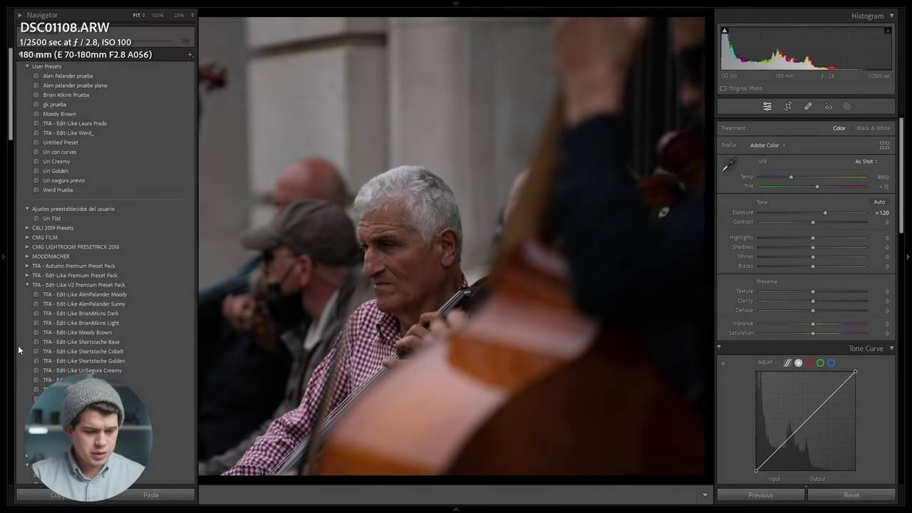
pyautogui.click(172, 389)
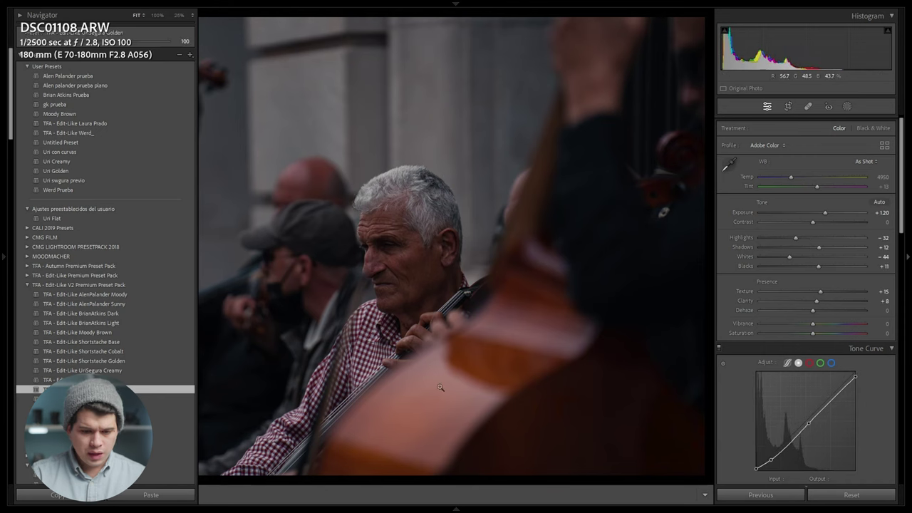
# Step: Compare the street musicians photo before and after side by side, inspecting the gray-haired cellist's face up close
pyautogui.press('\\')
pyautogui.press('y')
pyautogui.click(516, 246)
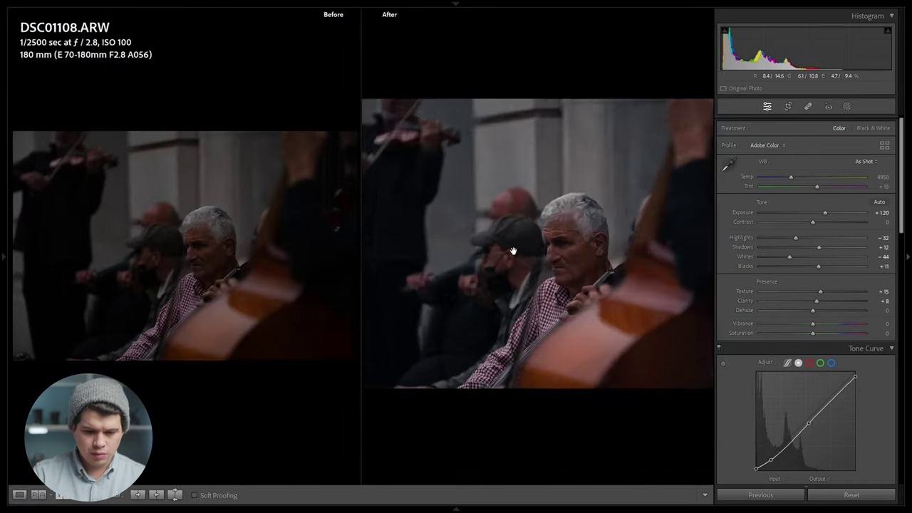
pyautogui.moveTo(602, 250); pyautogui.dragTo(522, 271)
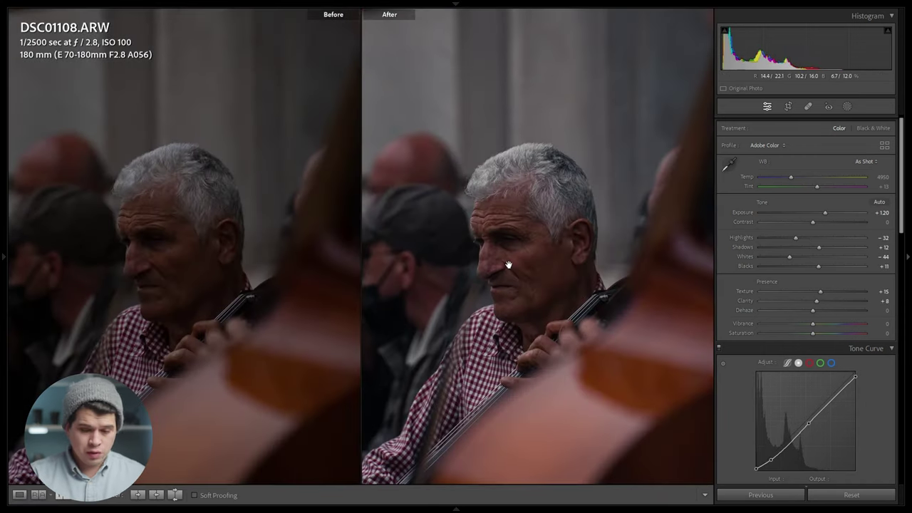
pyautogui.press('y')
pyautogui.click(495, 251)
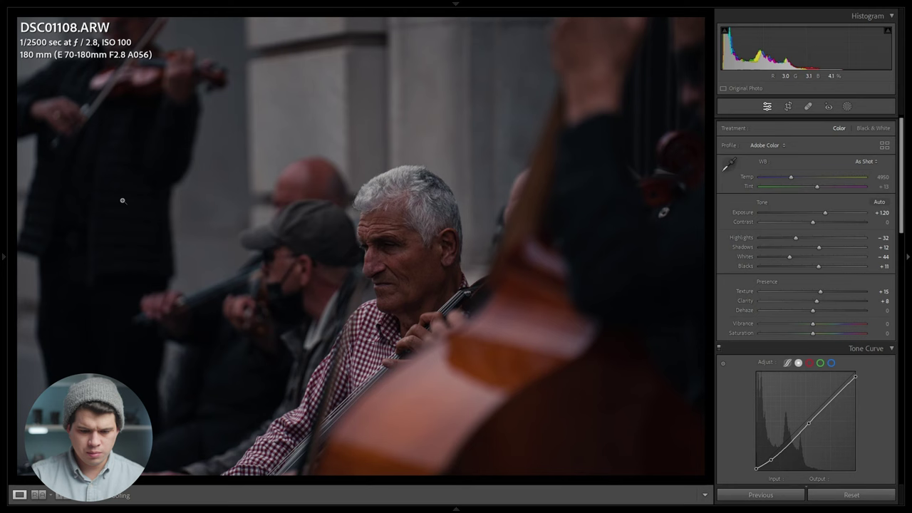
# Step: Try the UriSegura Creamy preset on the street musicians photo and apply the preset listed directly below it
pyautogui.moveTo(1, 212)
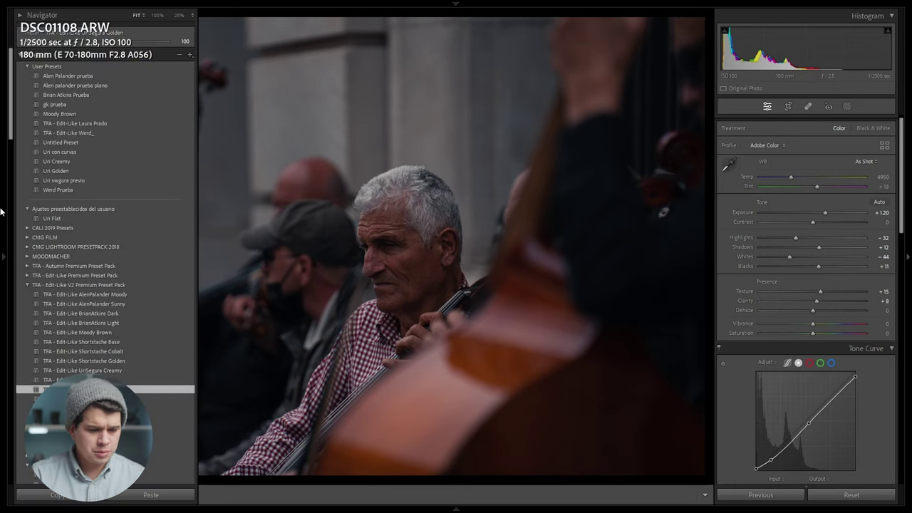
pyautogui.click(33, 367)
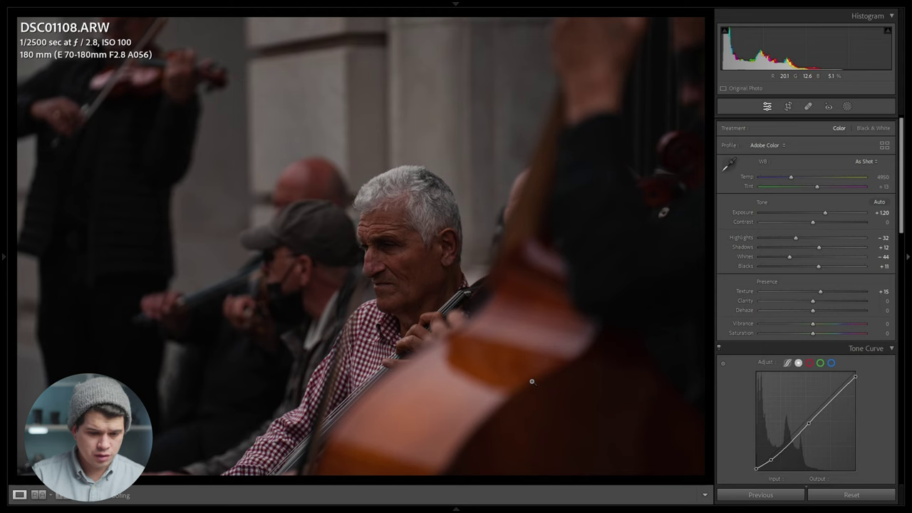
pyautogui.moveTo(1, 321)
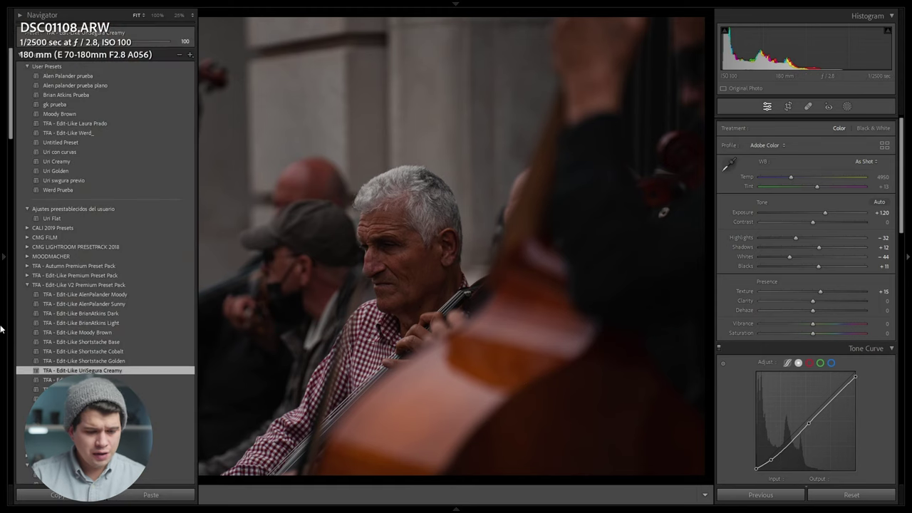
pyautogui.click(68, 380)
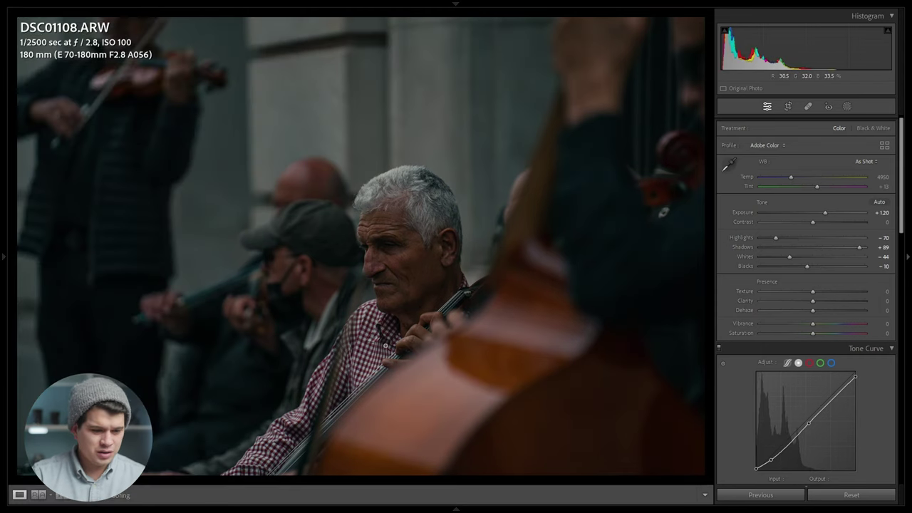